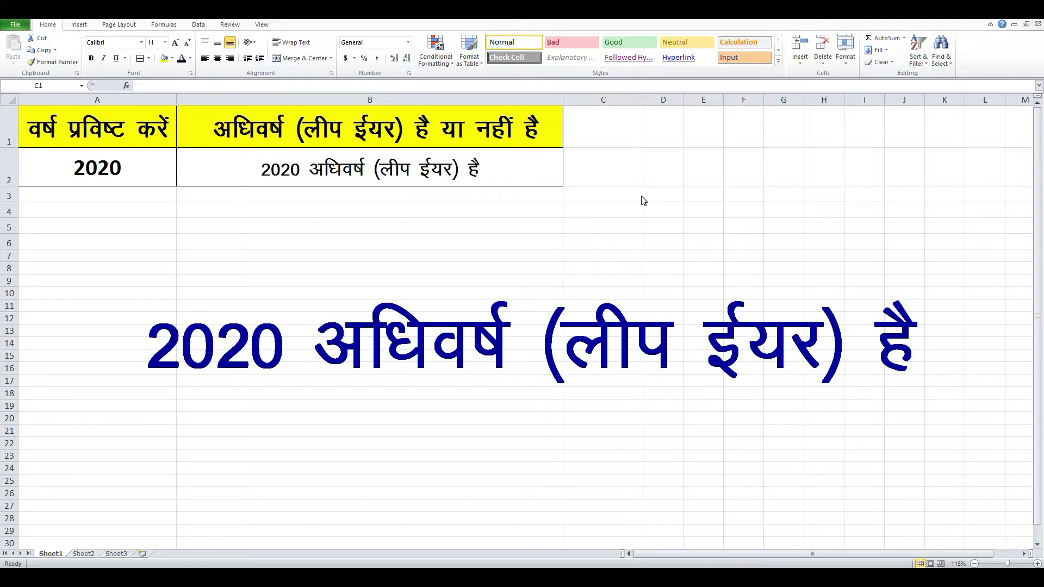
Step: Enter 2024 as the year in A2 and check the verdict formula in B2
{"action": "left_click", "coordinate": [63, 182]}
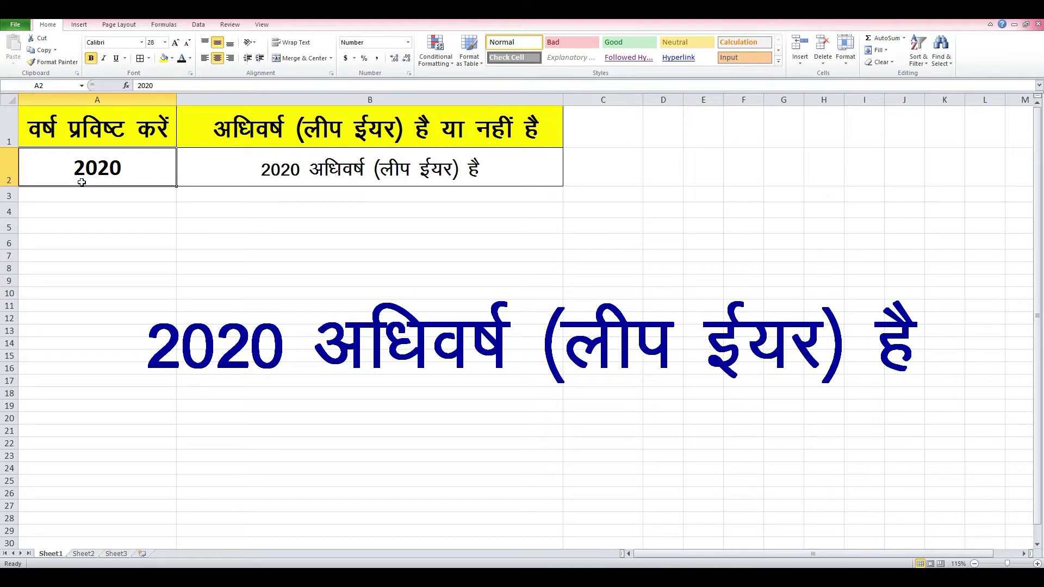
{"action": "type", "text": "2024"}
{"action": "key", "text": "Return"}
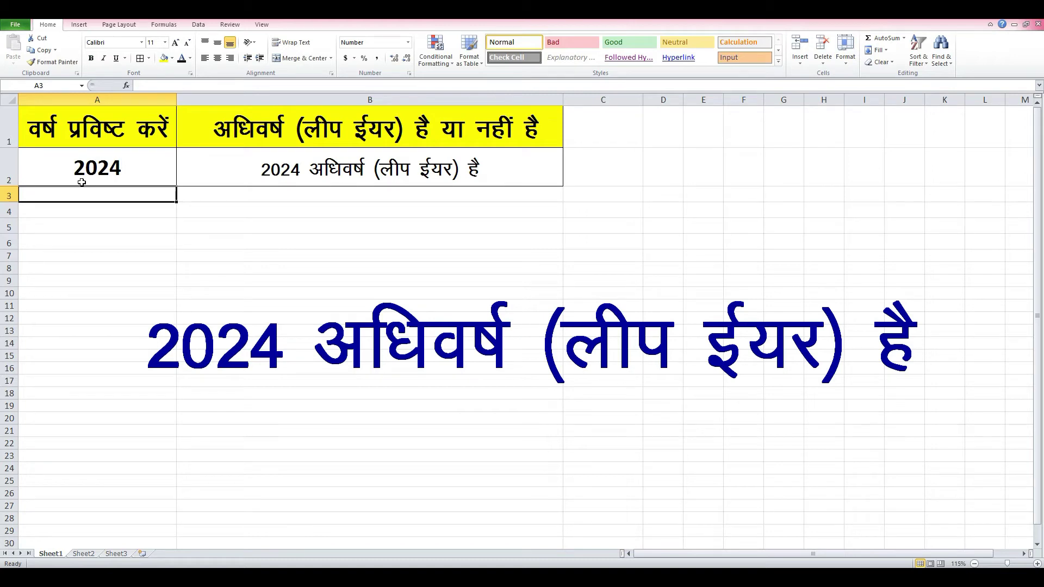
{"action": "left_click", "coordinate": [281, 164]}
Step: Change A2 to 2022, review B2's leap-year formula, then go to the blank Sheet2
{"action": "left_click", "coordinate": [119, 178]}
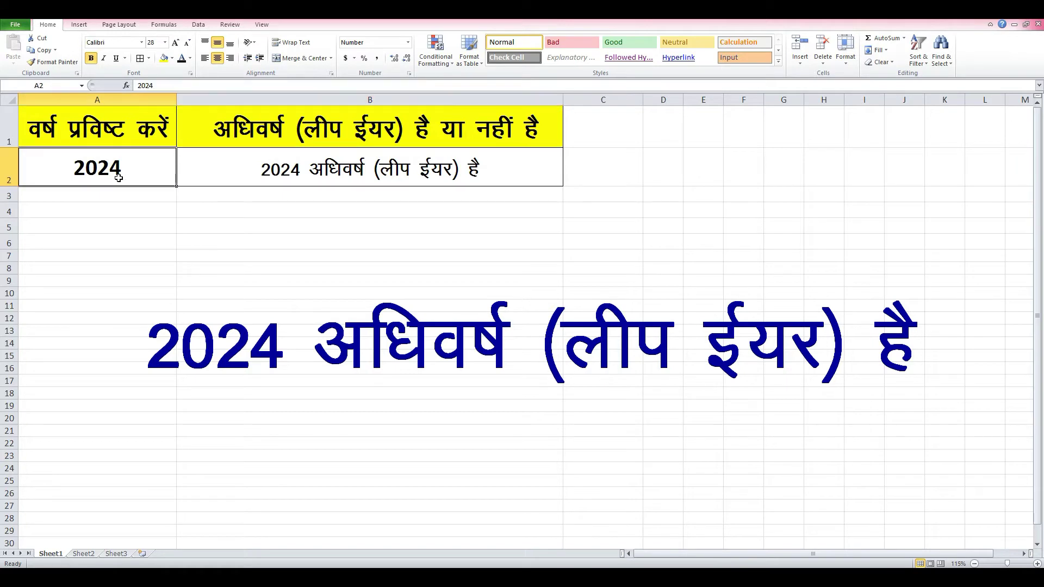
{"action": "type", "text": "2022"}
{"action": "key", "text": "Return"}
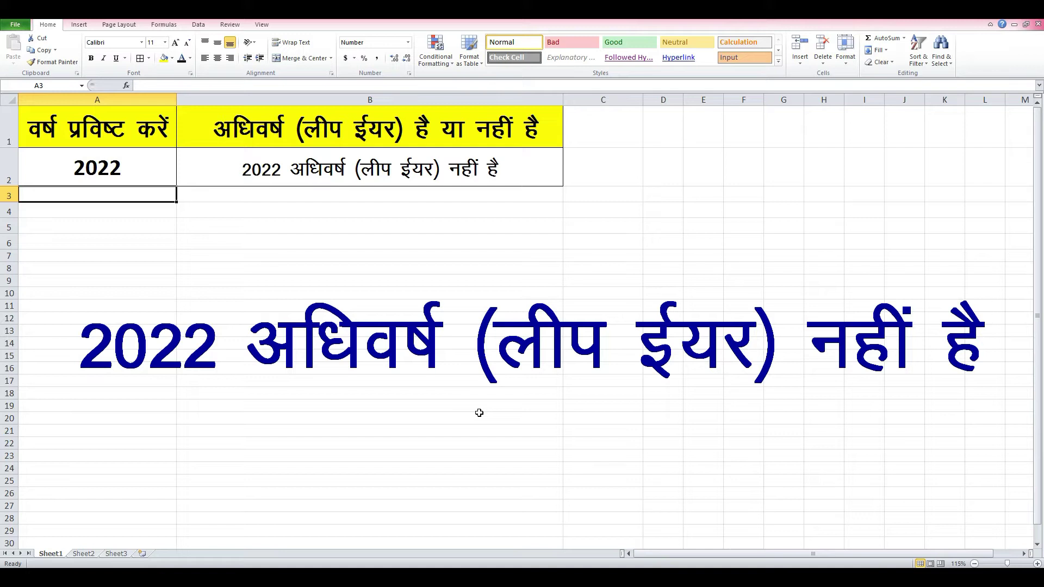
{"action": "left_click", "coordinate": [243, 164]}
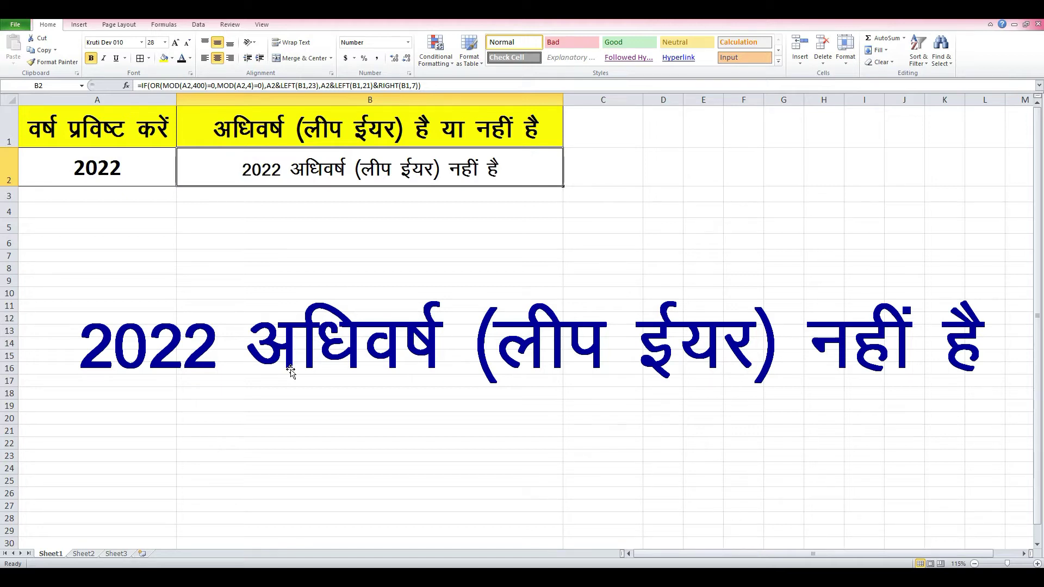
{"action": "left_click", "coordinate": [83, 554]}
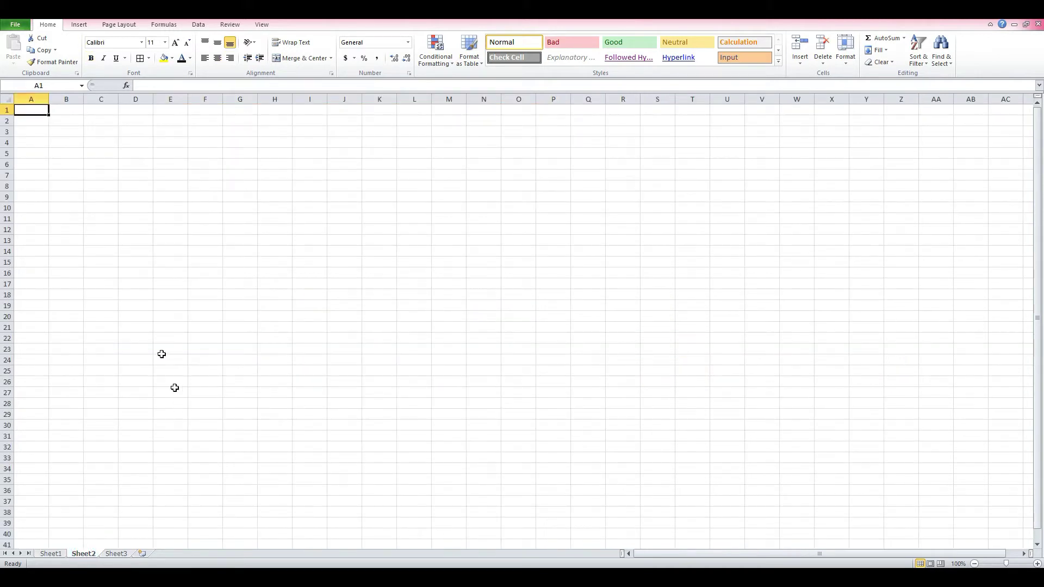
Step: Widen columns A and B and make row 1 taller
{"action": "left_click_drag", "start_coordinate": [49, 98], "coordinate": [126, 99]}
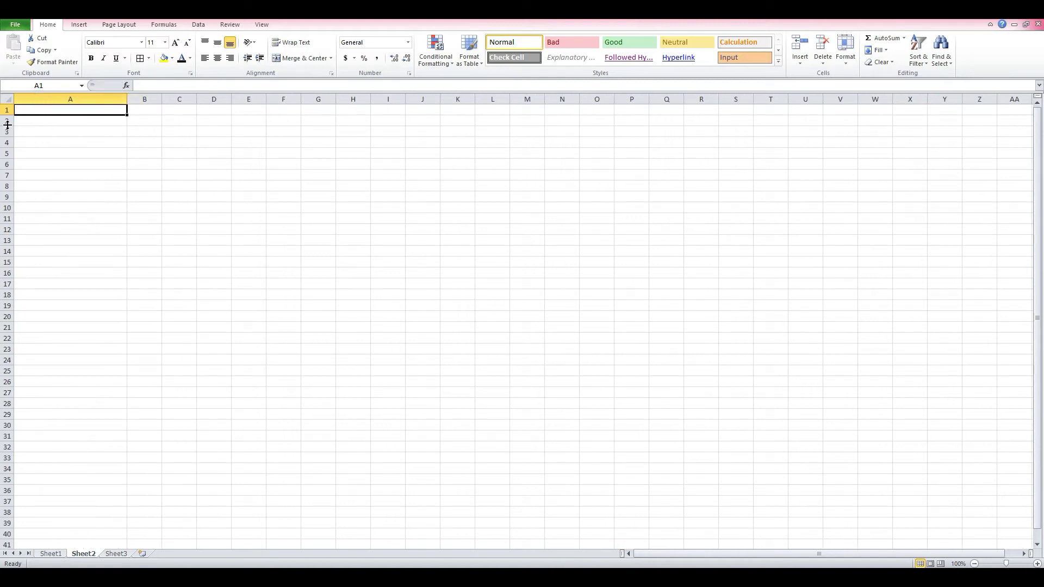
{"action": "left_click_drag", "start_coordinate": [6, 115], "coordinate": [7, 137]}
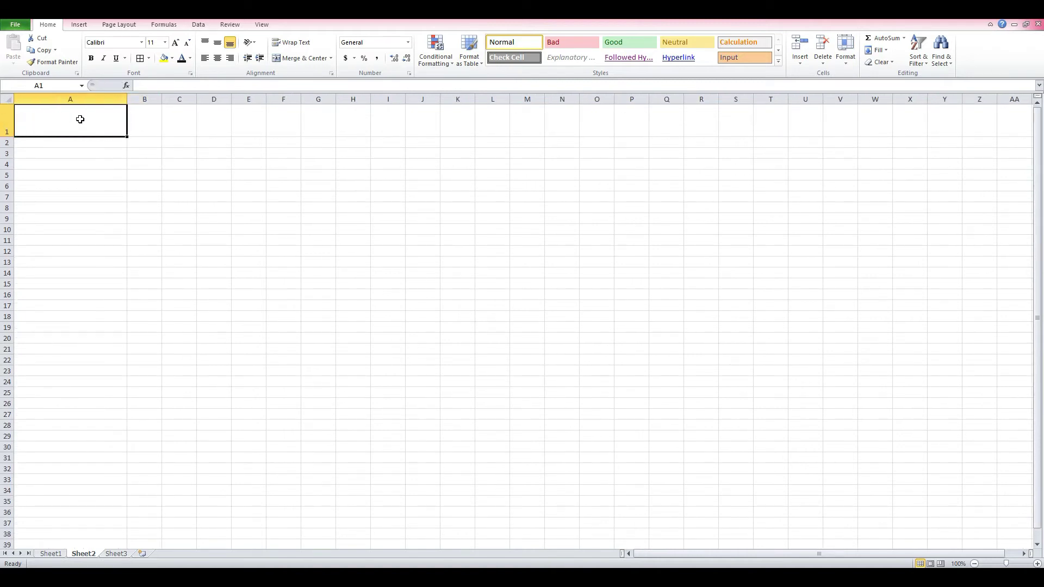
{"action": "left_click_drag", "start_coordinate": [161, 99], "coordinate": [332, 98]}
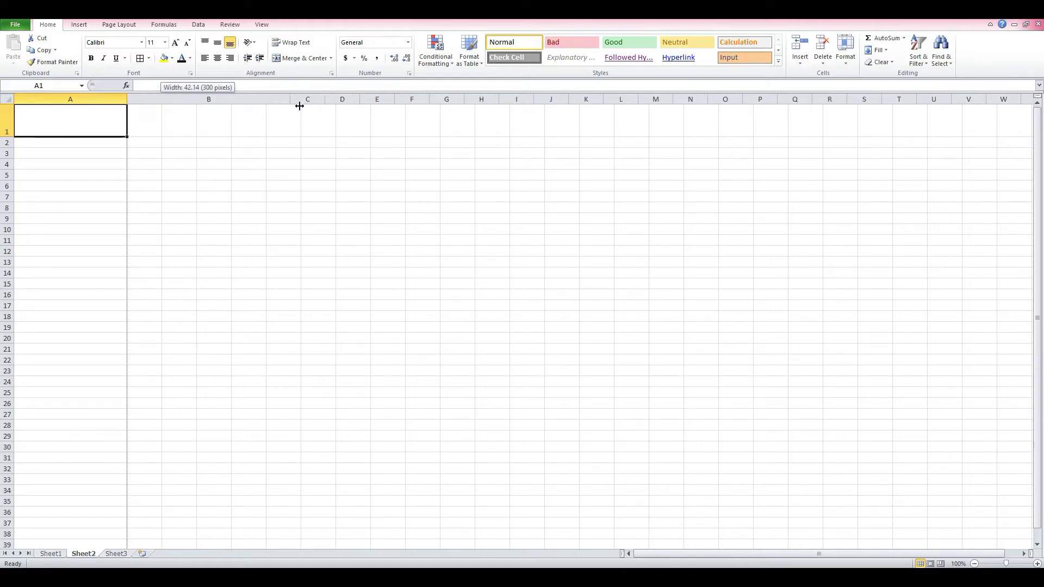
Step: Apply the Kruti Dev 010 font to cells A1:B2
{"action": "left_click_drag", "start_coordinate": [93, 122], "coordinate": [158, 140]}
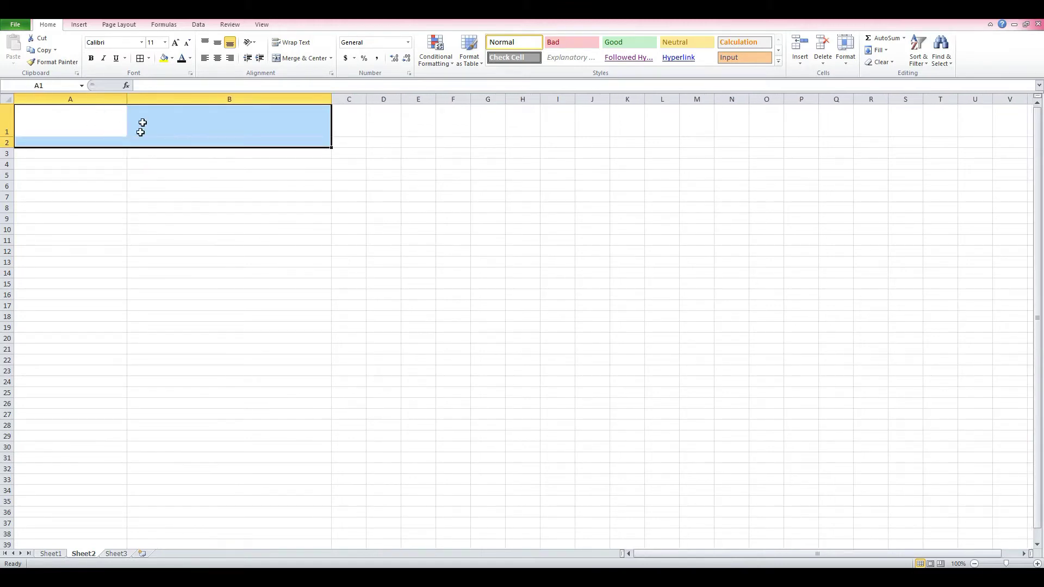
{"action": "left_click", "coordinate": [113, 42]}
{"action": "type", "text": "Kruti Dev 010"}
{"action": "key", "text": "Return"}
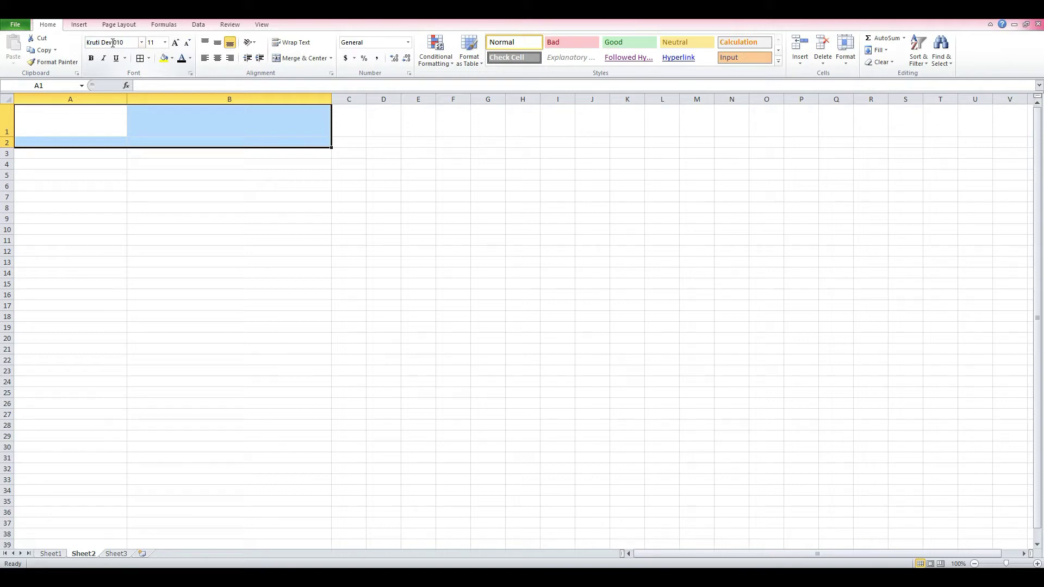
Step: Make row 2 taller and start typing the heading 'oyhi b;j½ gS' in A1
{"action": "left_click_drag", "start_coordinate": [5, 148], "coordinate": [4, 170]}
{"action": "left_click", "coordinate": [72, 131]}
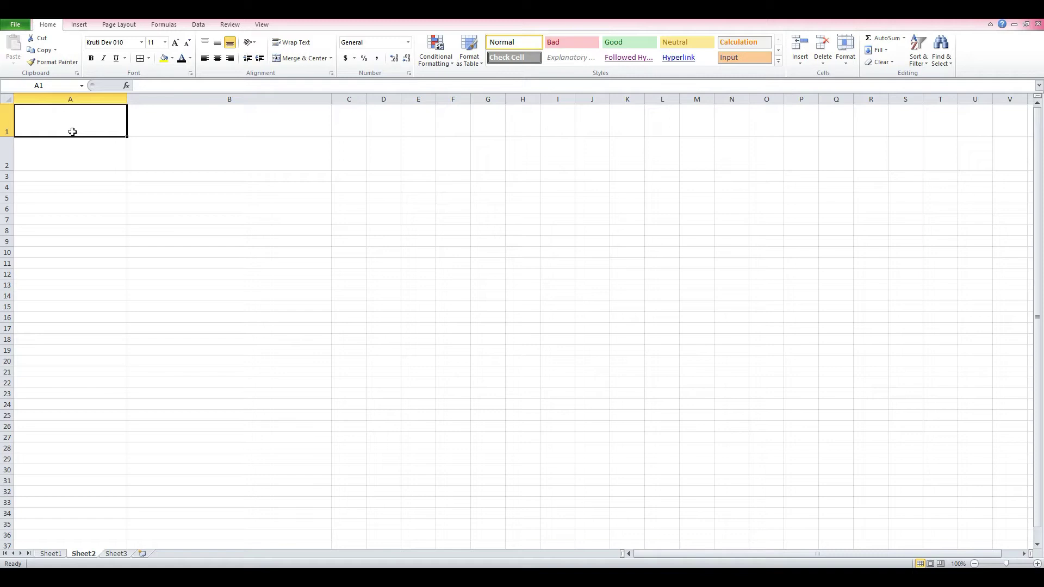
{"action": "left_click", "coordinate": [77, 127]}
{"action": "type", "text": "o"}
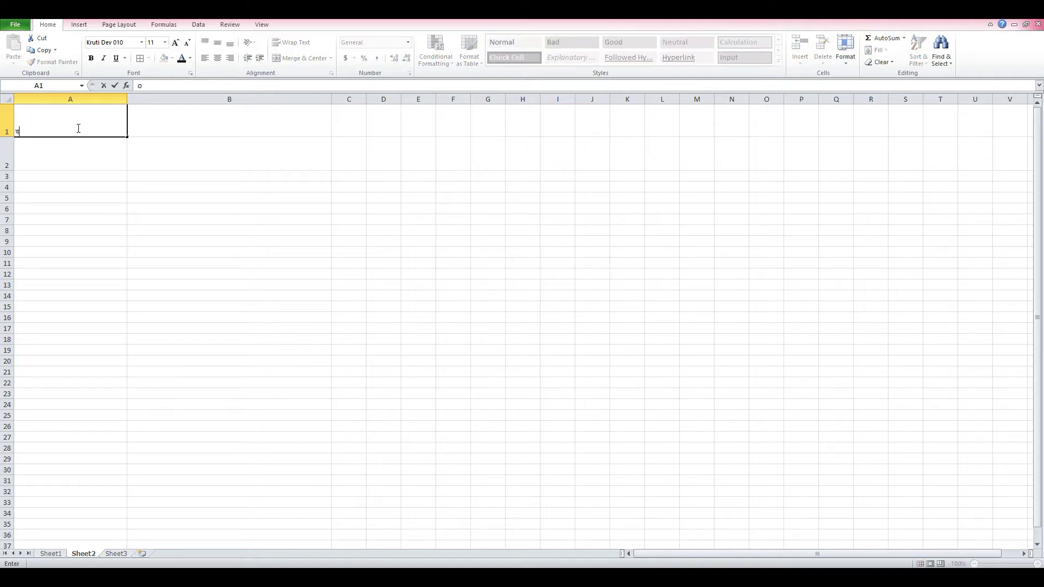
{"action": "type", "text": "yhi b;j½ gS ;k ugha gS"}
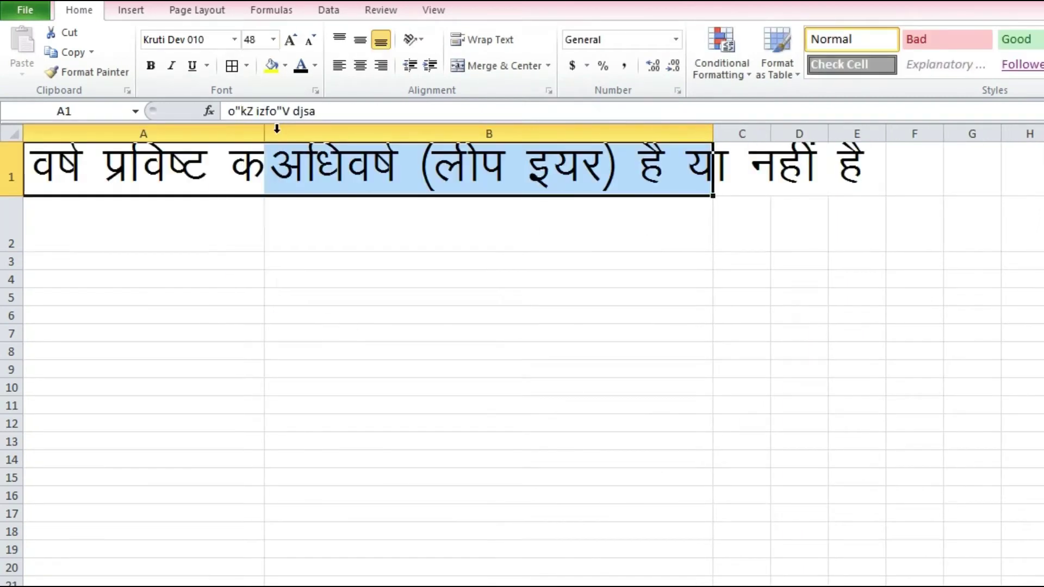
Step: Enter the sample year 2020 in A2
{"action": "left_click", "coordinate": [325, 343]}
{"action": "left_click", "coordinate": [170, 265]}
{"action": "left_click", "coordinate": [170, 264]}
{"action": "type", "text": "2020"}
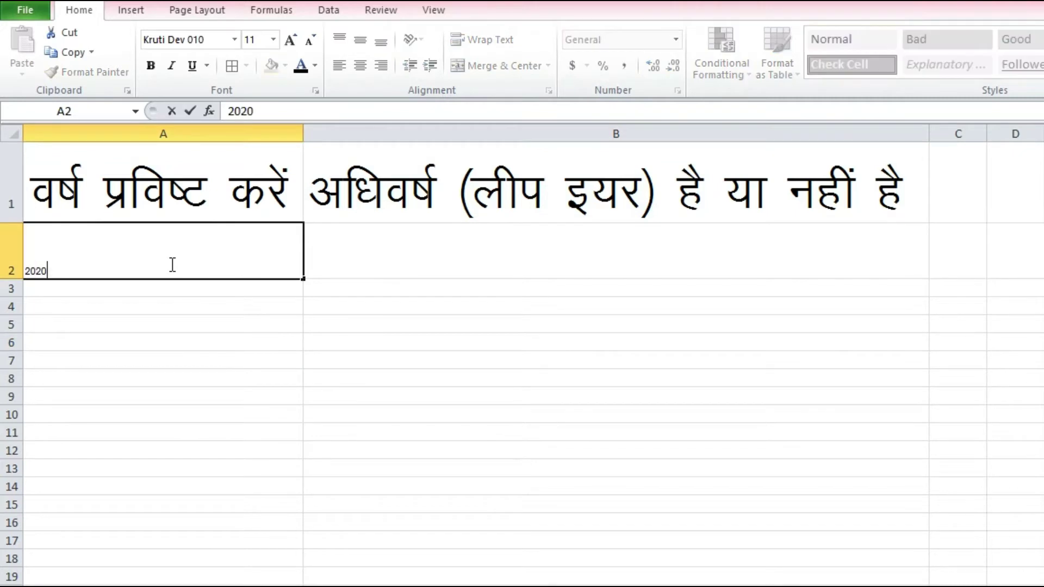
{"action": "key", "text": "Return"}
Step: Set the font size of A2:B2 to 48
{"action": "left_click_drag", "start_coordinate": [174, 262], "coordinate": [408, 257]}
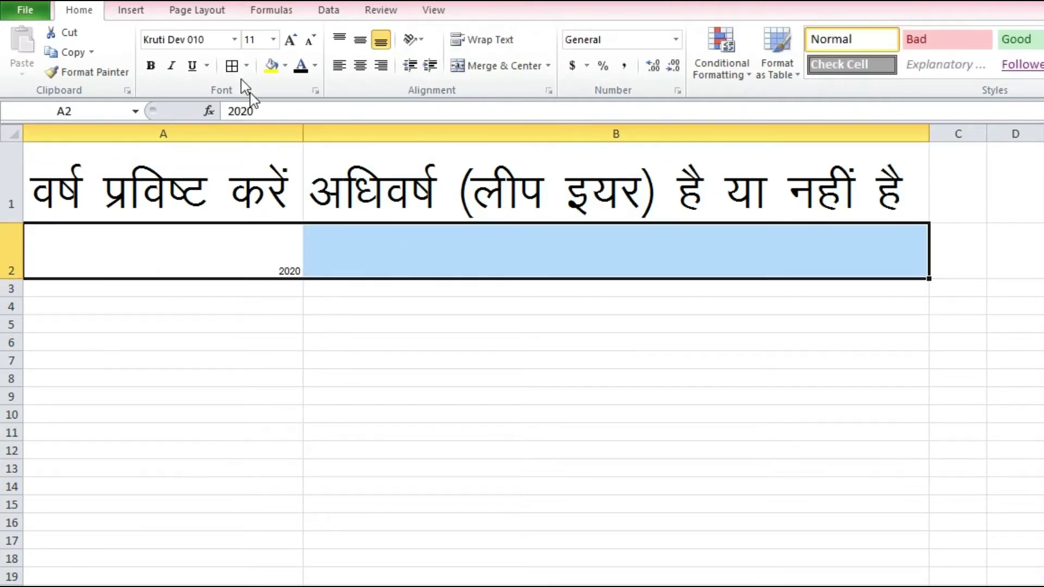
{"action": "left_click", "coordinate": [273, 40]}
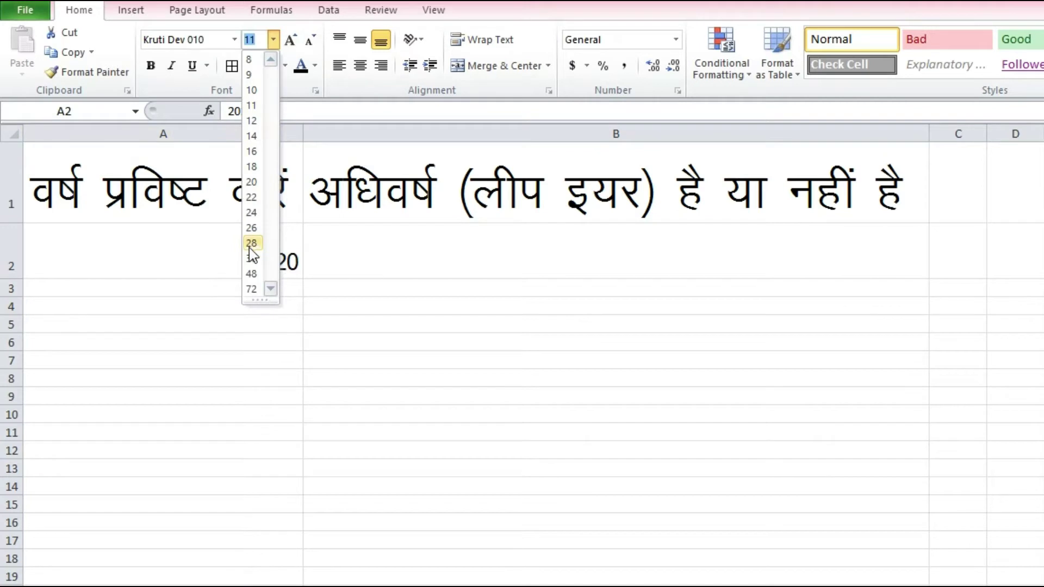
{"action": "left_click", "coordinate": [254, 279]}
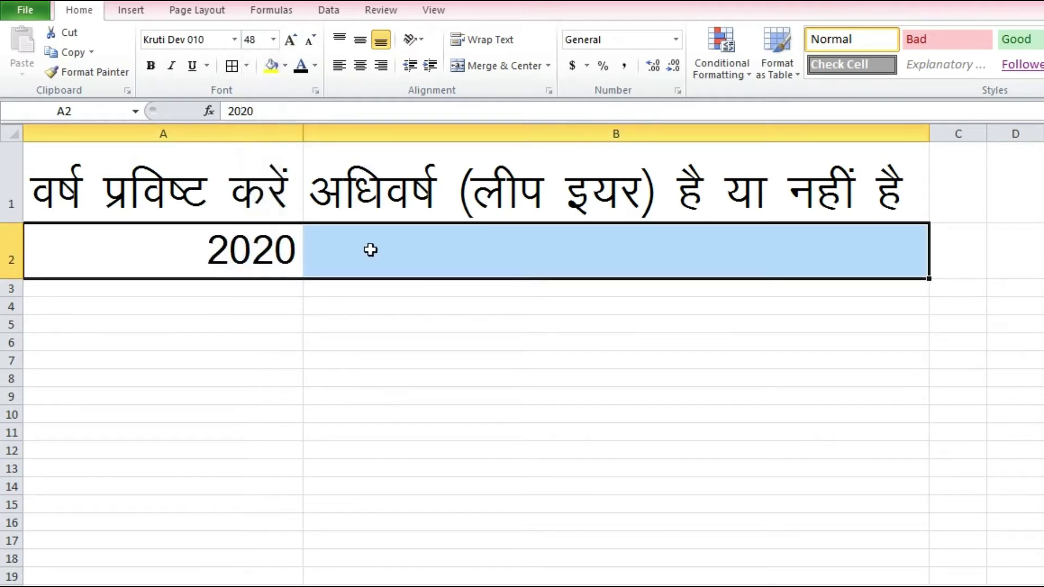
Step: Fill the heading cells A1:B1 with yellow
{"action": "left_click", "coordinate": [376, 250]}
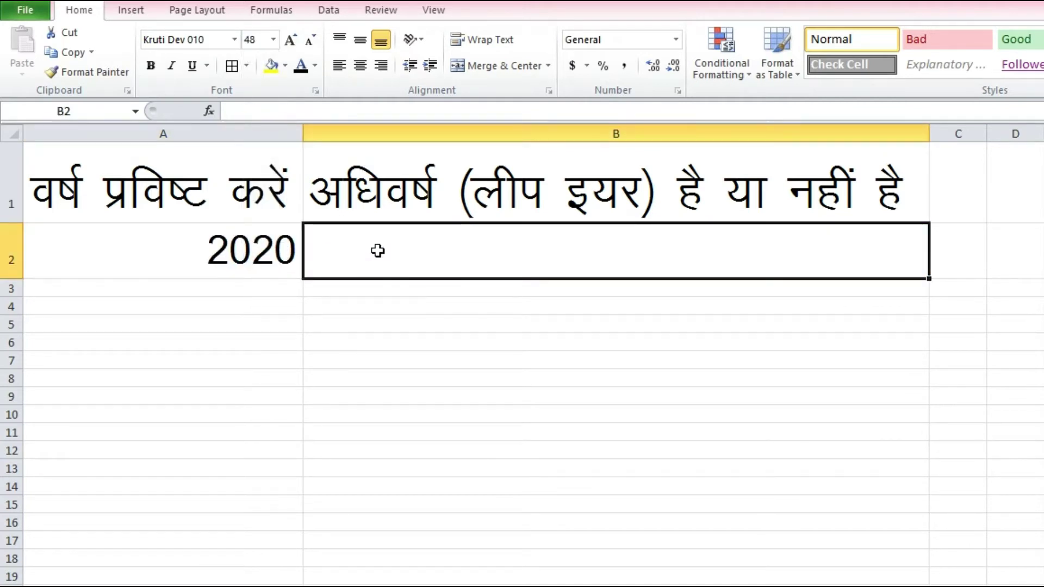
{"action": "left_click", "coordinate": [239, 204]}
{"action": "left_click", "coordinate": [359, 184], "text": "shift"}
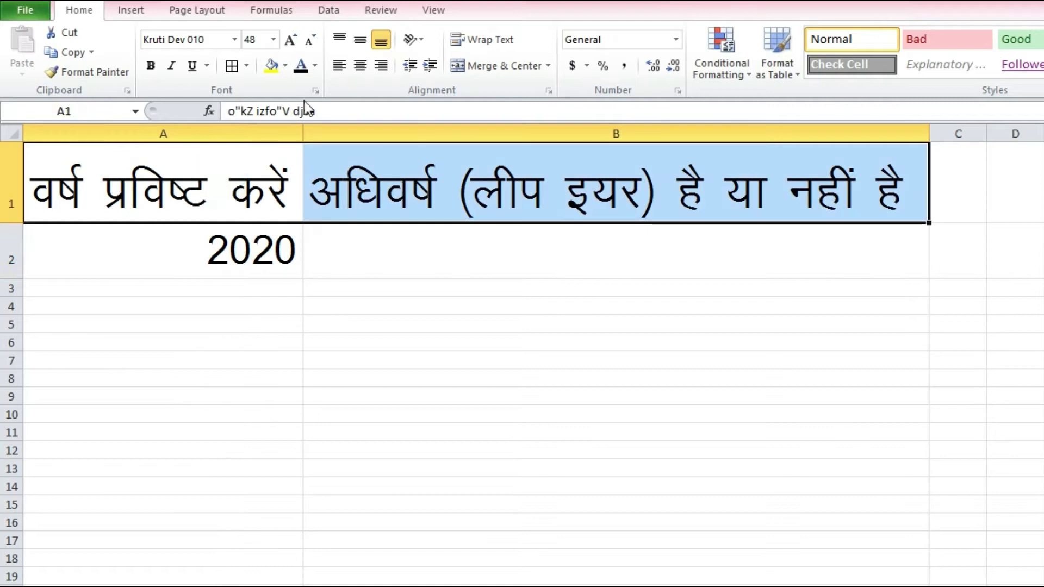
{"action": "left_click", "coordinate": [271, 65]}
Step: Apply All Borders to the A1:B2 table
{"action": "left_click", "coordinate": [350, 249]}
{"action": "mouse_move", "coordinate": [272, 198]}
{"action": "left_mouse_down"}
{"action": "mouse_move", "coordinate": [303, 249]}
{"action": "mouse_move", "coordinate": [423, 253]}
{"action": "left_mouse_up"}
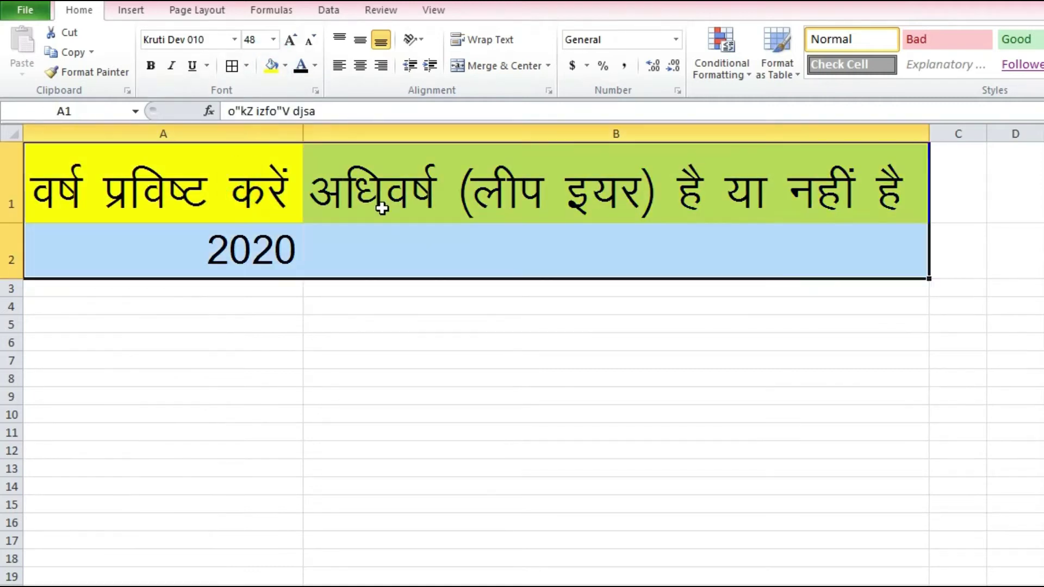
{"action": "left_click", "coordinate": [233, 65]}
{"action": "left_click", "coordinate": [356, 320]}
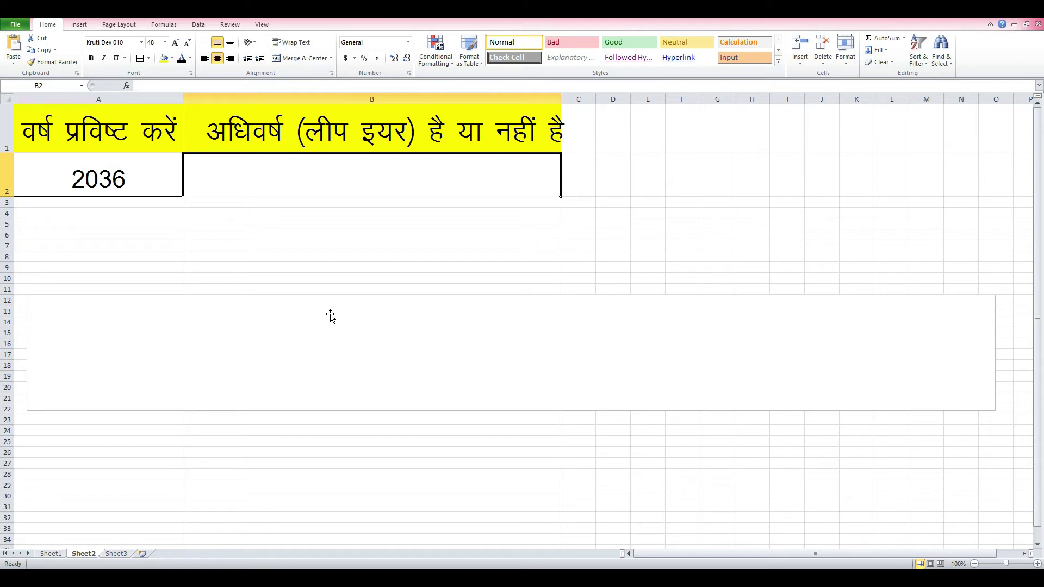
Step: Paste the IF(OR(AND(MOD…))) leap-year formula into B2 so 2036 shows as a leap year
{"action": "type", "text": "="}
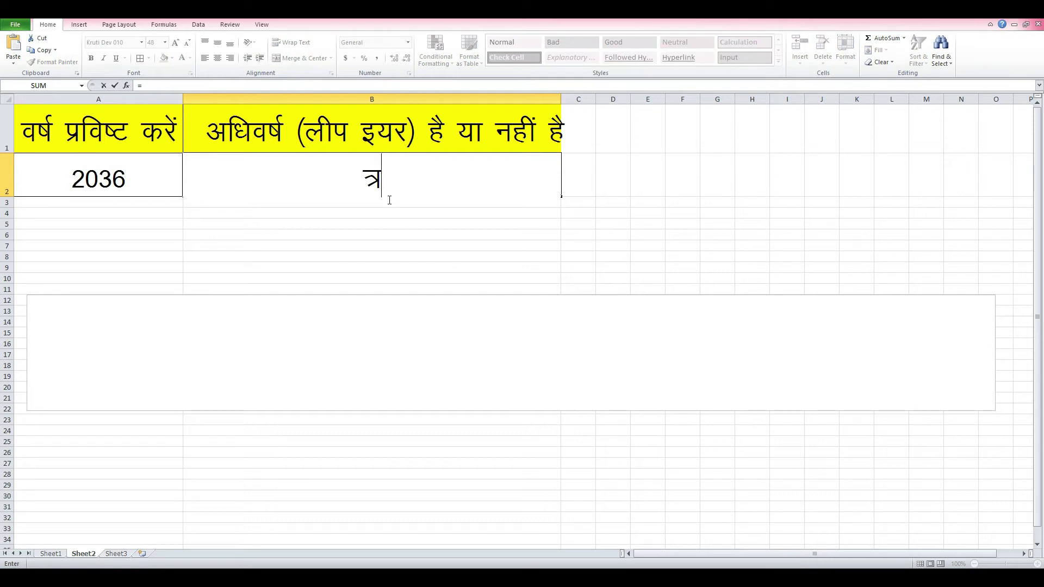
{"action": "left_click", "coordinate": [150, 85]}
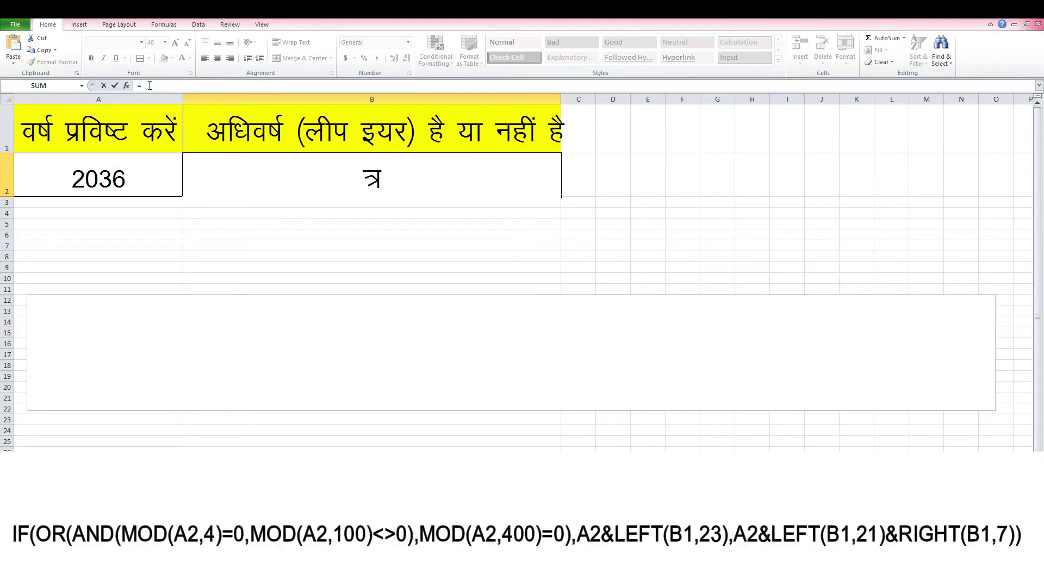
{"action": "type", "text": "=IF(OR(AND(MOD(A2,4)=0,MOD(A2,100)<>0),MOD(A2,400)=0),A2&LEFT(B1,23),A2&LEFT(B1,21)&RIGHT(B1,7))"}
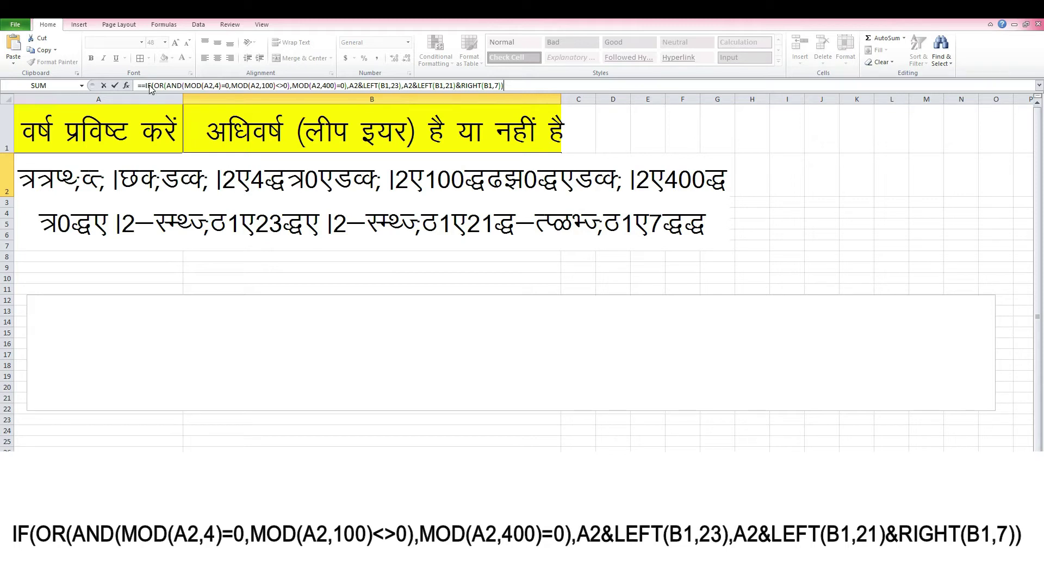
{"action": "key", "text": "Return"}
{"action": "key", "text": "Return"}
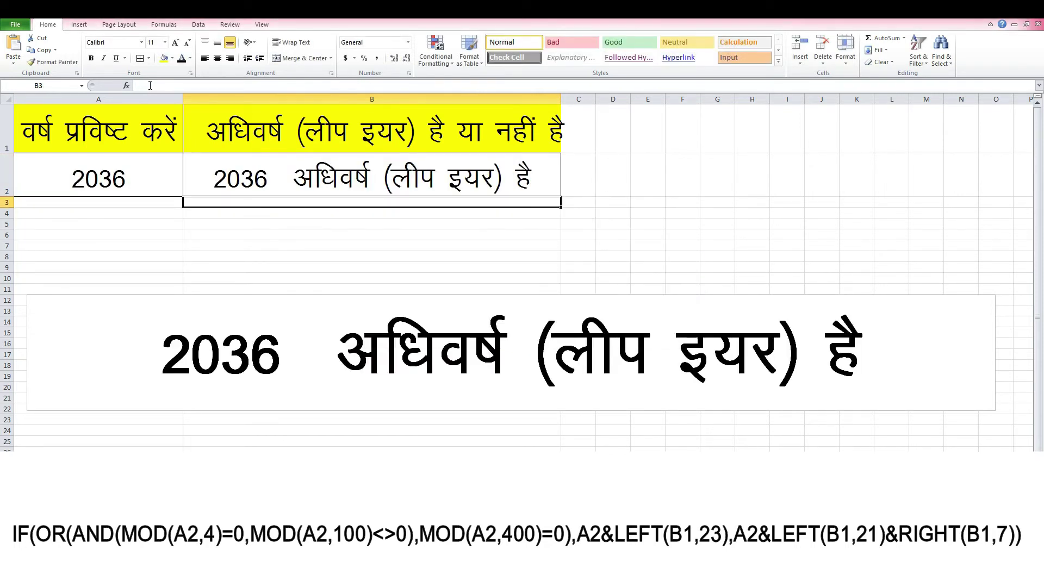
{"action": "left_click", "coordinate": [295, 243]}
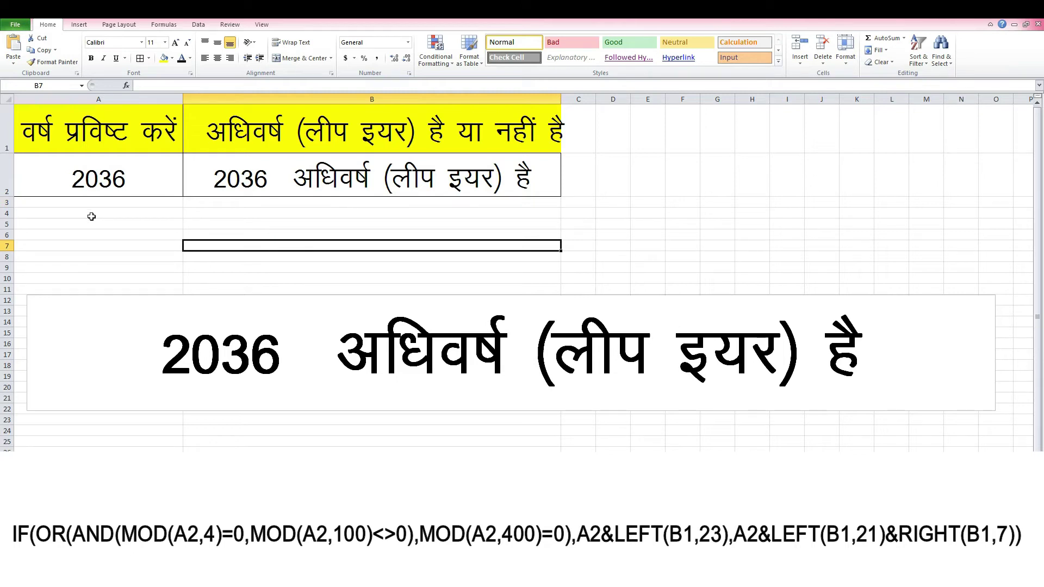
Step: Replace the year in A2 with 1700 and recheck B2's formula unchanged
{"action": "left_click", "coordinate": [100, 179]}
{"action": "type", "text": "1700"}
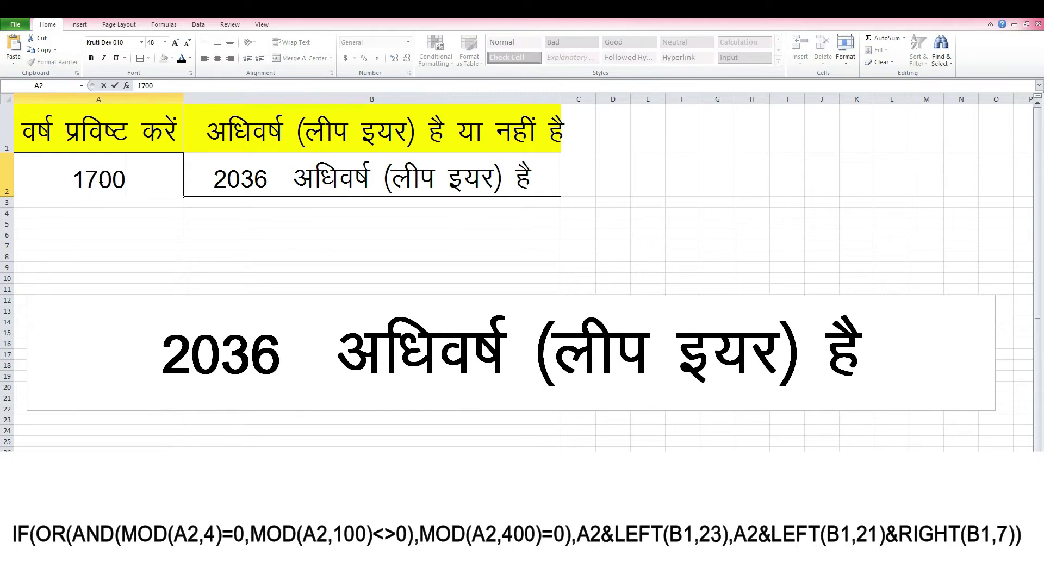
{"action": "key", "text": "Return"}
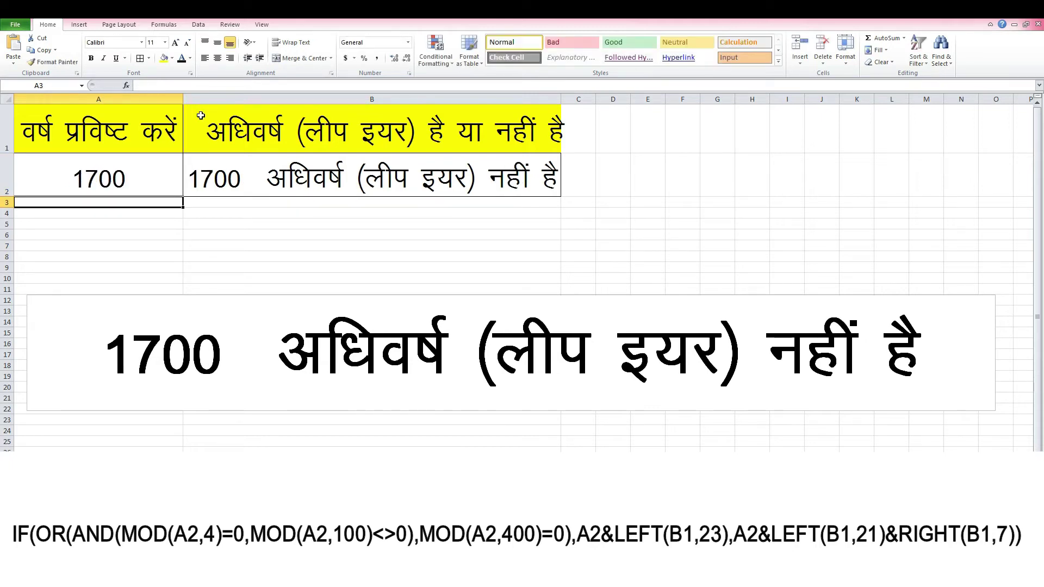
{"action": "double_click", "coordinate": [267, 180]}
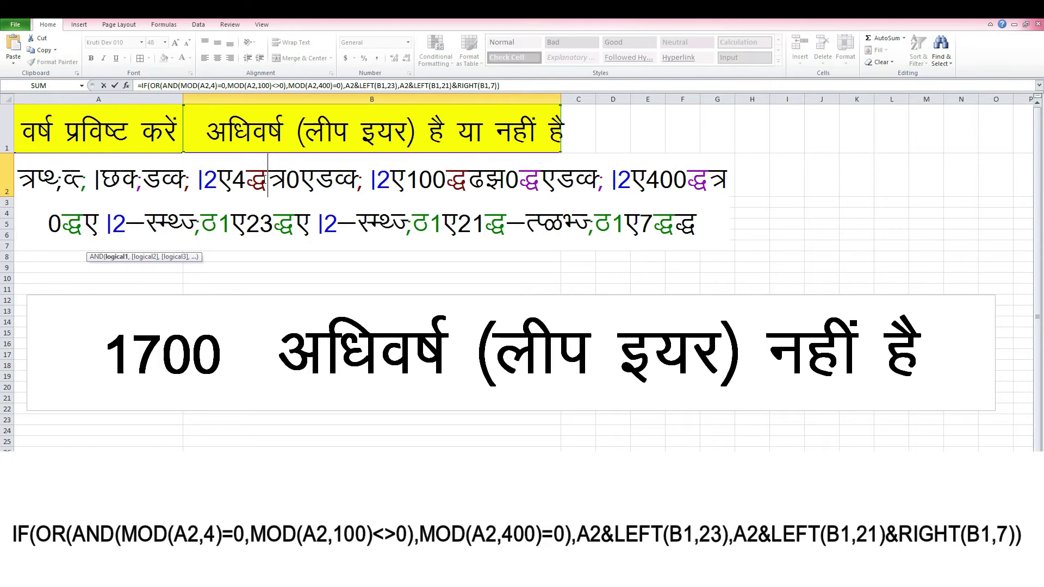
{"action": "key", "text": "Return"}
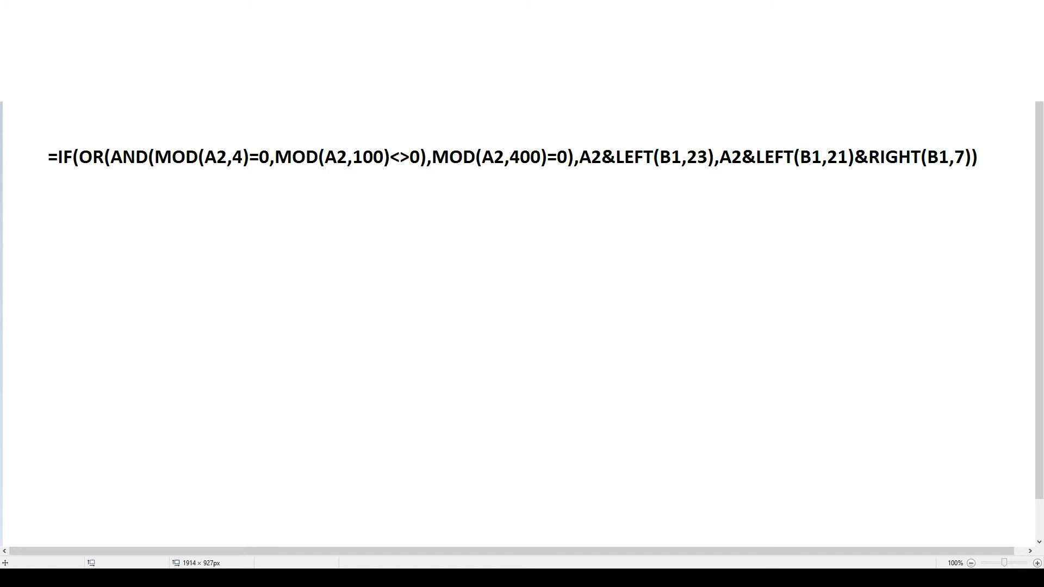
Step: Copy the formula's OR/AND condition part to just below the full formula
{"action": "mouse_move", "coordinate": [43, 134]}
{"action": "left_mouse_down"}
{"action": "mouse_move", "coordinate": [223, 234]}
{"action": "mouse_move", "coordinate": [575, 182]}
{"action": "left_mouse_up"}
{"action": "left_click_drag", "start_coordinate": [575, 183], "coordinate": [577, 183]}
{"action": "left_click_drag", "start_coordinate": [484, 157], "coordinate": [470, 271]}
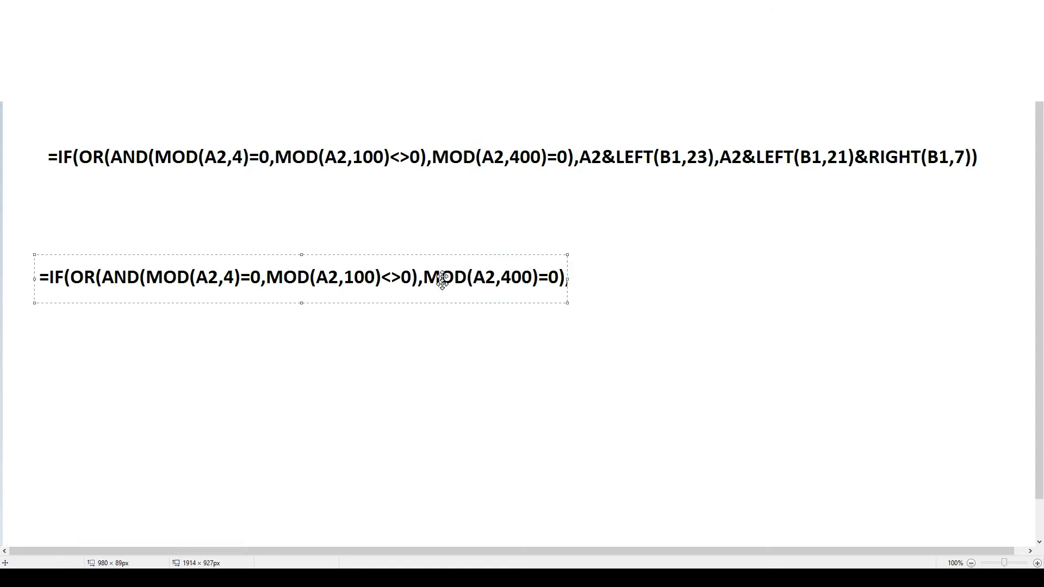
{"action": "left_click_drag", "start_coordinate": [442, 278], "coordinate": [443, 259]}
{"action": "left_click", "coordinate": [658, 294]}
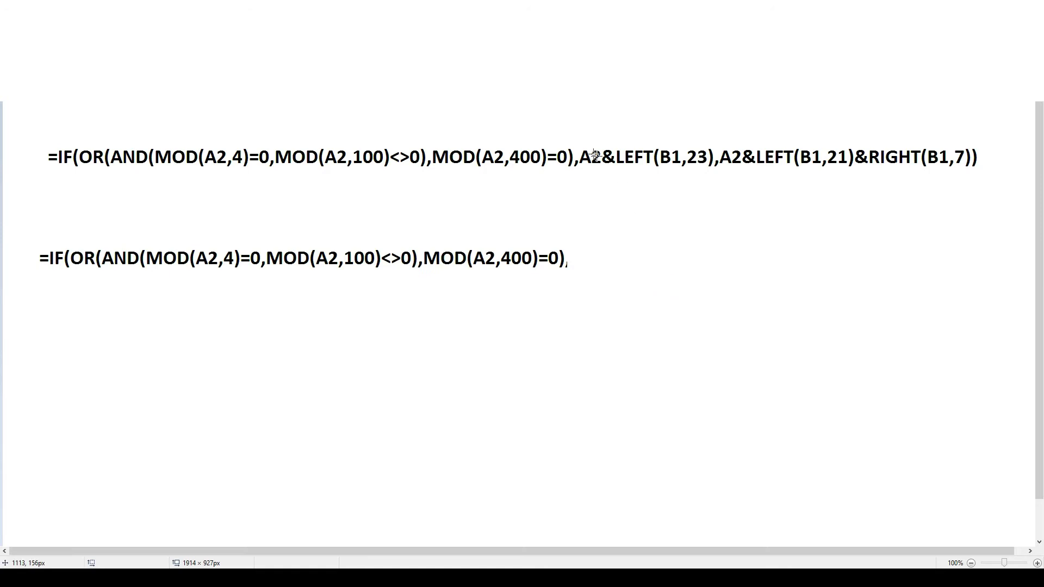
Step: Copy the true part A2&LEFT(B1,23) and false part A2&LEFT(B1,21)&RIGHT(B1,7)) below, aligned
{"action": "mouse_move", "coordinate": [580, 142]}
{"action": "left_mouse_down"}
{"action": "mouse_move", "coordinate": [723, 186]}
{"action": "mouse_move", "coordinate": [626, 374]}
{"action": "mouse_move", "coordinate": [580, 378]}
{"action": "left_mouse_up"}
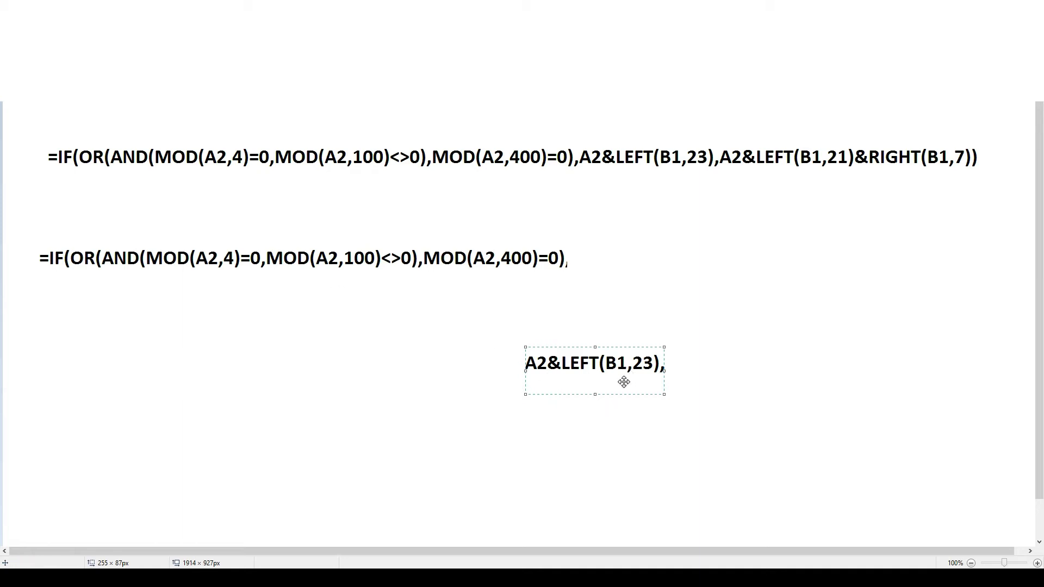
{"action": "left_click", "coordinate": [795, 309]}
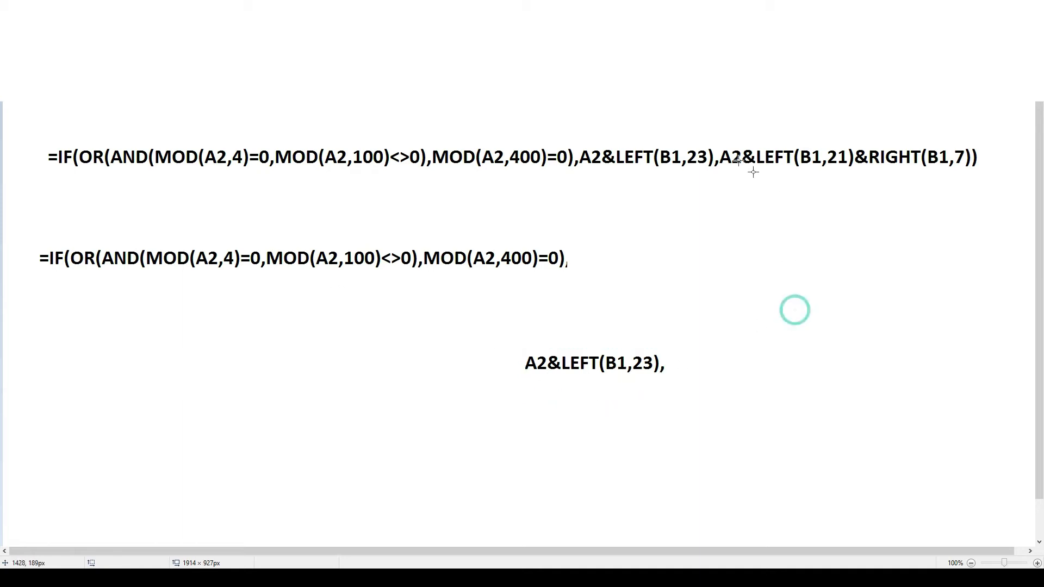
{"action": "left_click_drag", "start_coordinate": [721, 146], "coordinate": [979, 173]}
{"action": "mouse_move", "coordinate": [914, 163]}
{"action": "left_mouse_down"}
{"action": "mouse_move", "coordinate": [892, 420]}
{"action": "mouse_move", "coordinate": [742, 466]}
{"action": "left_mouse_up"}
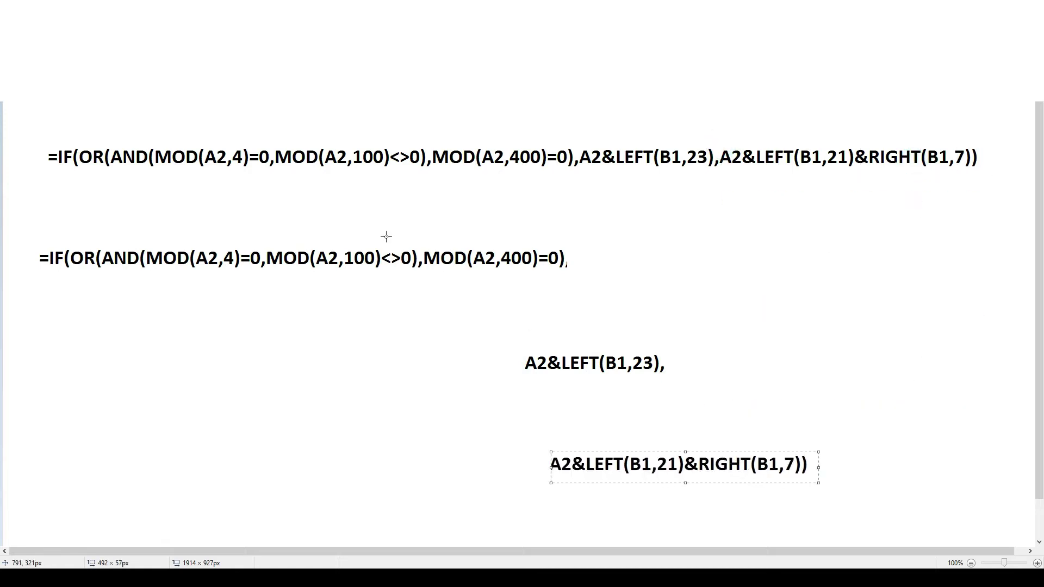
{"action": "left_click_drag", "start_coordinate": [658, 469], "coordinate": [606, 459]}
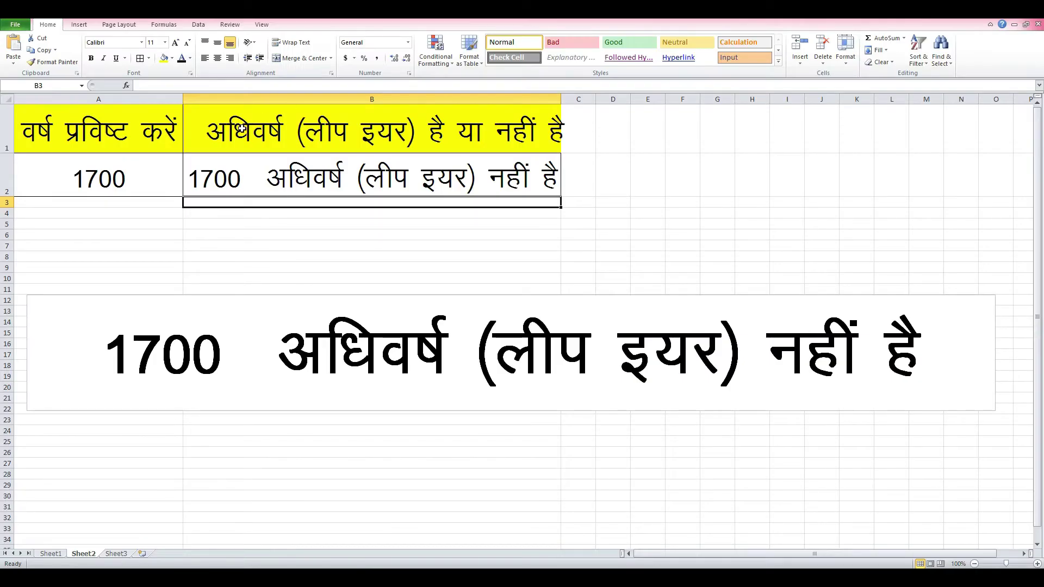
{"action": "left_click", "coordinate": [242, 131]}
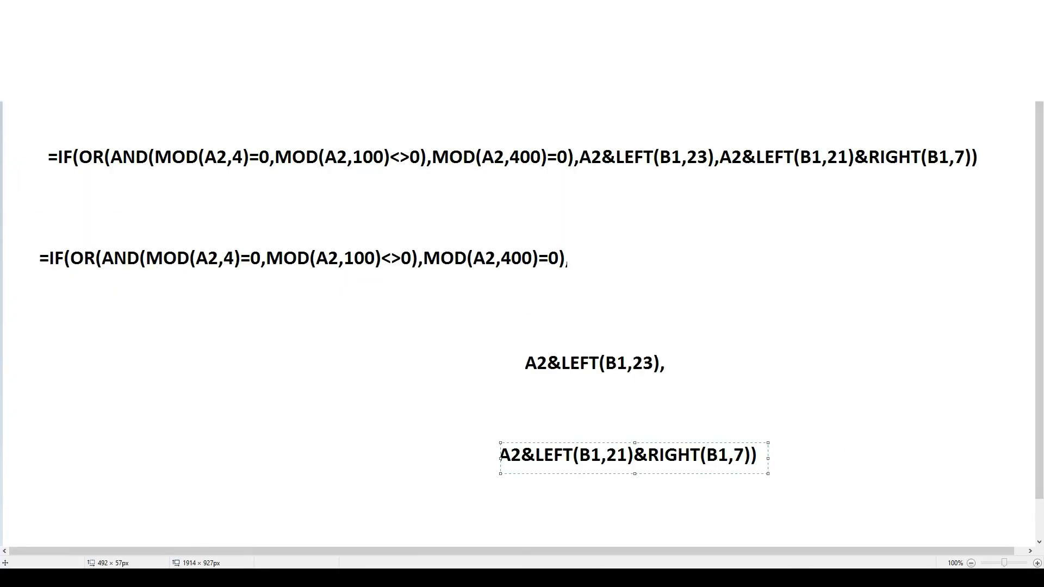
Step: Move the true and false formula pieces together to the right
{"action": "left_click_drag", "start_coordinate": [442, 334], "coordinate": [797, 505]}
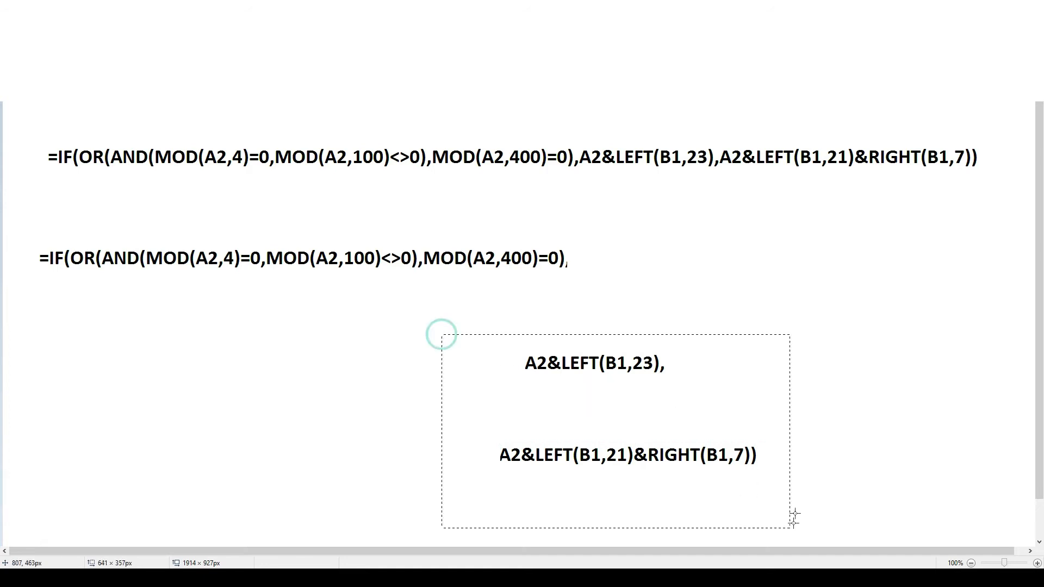
{"action": "left_click_drag", "start_coordinate": [687, 456], "coordinate": [924, 426]}
{"action": "left_click", "coordinate": [82, 274]}
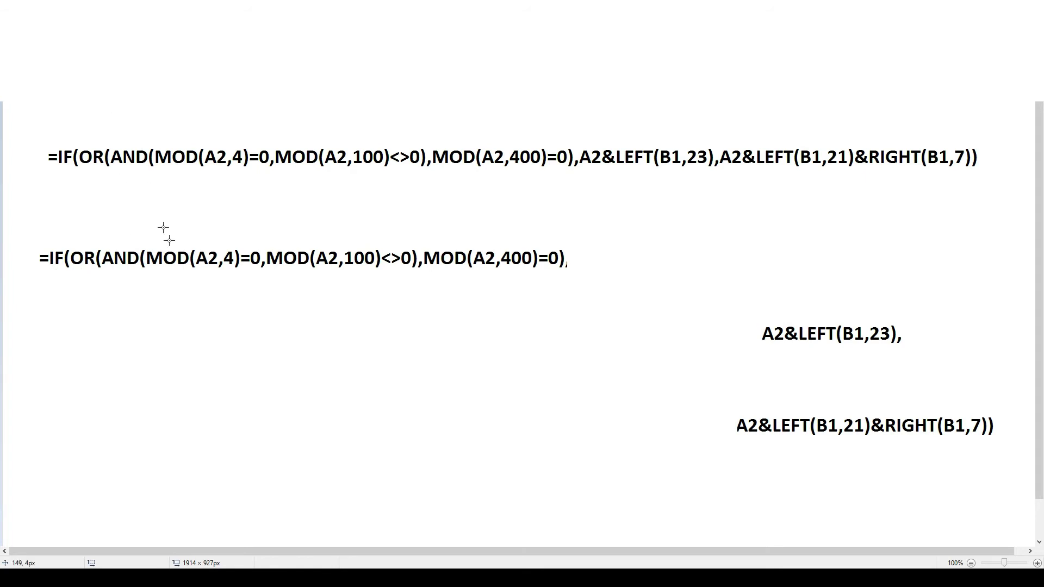
Step: Copy the AND(MOD(A2,4)=0,MOD(A2,100)<>0) part out as its own piece
{"action": "mouse_move", "coordinate": [144, 245]}
{"action": "left_mouse_down"}
{"action": "mouse_move", "coordinate": [438, 284]}
{"action": "mouse_move", "coordinate": [542, 277]}
{"action": "mouse_move", "coordinate": [418, 270]}
{"action": "left_mouse_up"}
{"action": "left_click", "coordinate": [219, 306]}
{"action": "mouse_move", "coordinate": [100, 245]}
{"action": "left_mouse_down"}
{"action": "mouse_move", "coordinate": [421, 272]}
{"action": "mouse_move", "coordinate": [367, 378]}
{"action": "left_mouse_up"}
{"action": "left_click", "coordinate": [265, 449]}
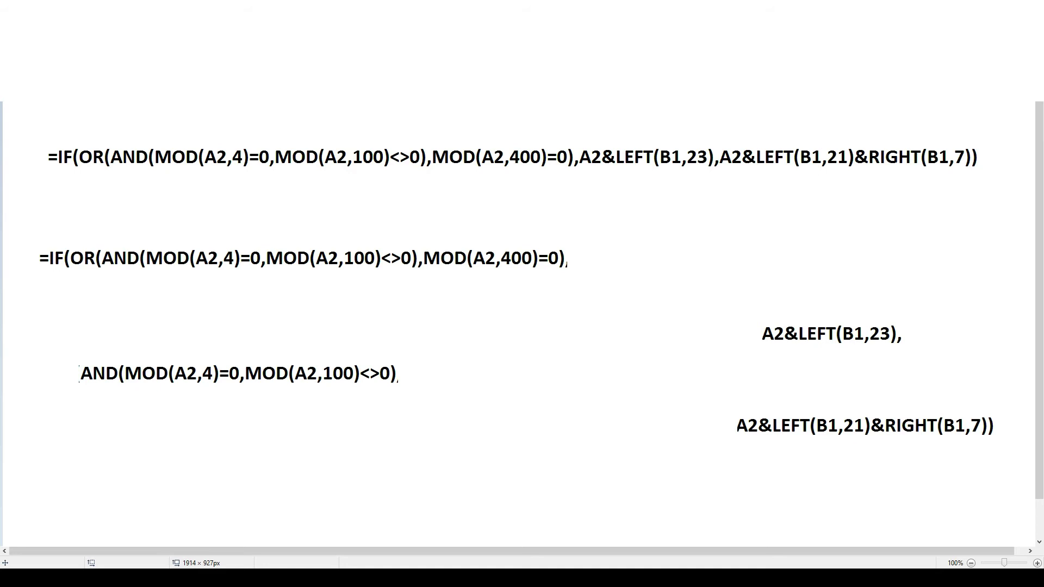
Step: Circle the AND part and MOD(A2,400)=0 in yellow, with a yellow line down from each
{"action": "mouse_move", "coordinate": [116, 231]}
{"action": "left_mouse_down"}
{"action": "mouse_move", "coordinate": [327, 305]}
{"action": "mouse_move", "coordinate": [143, 217]}
{"action": "mouse_move", "coordinate": [121, 227]}
{"action": "left_mouse_up"}
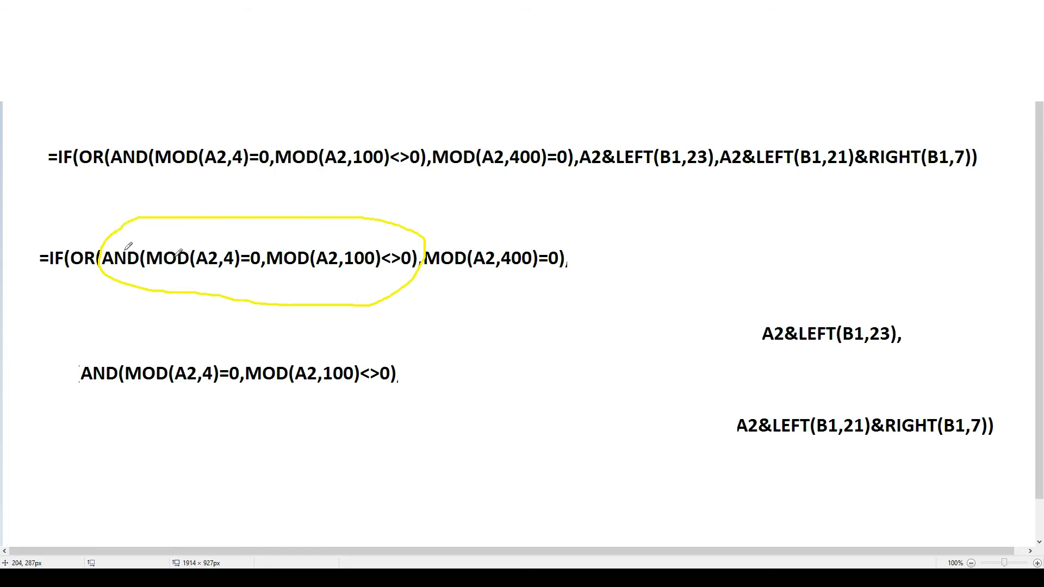
{"action": "mouse_move", "coordinate": [445, 229]}
{"action": "left_mouse_down"}
{"action": "mouse_move", "coordinate": [426, 242]}
{"action": "mouse_move", "coordinate": [444, 282]}
{"action": "mouse_move", "coordinate": [442, 227]}
{"action": "left_mouse_up"}
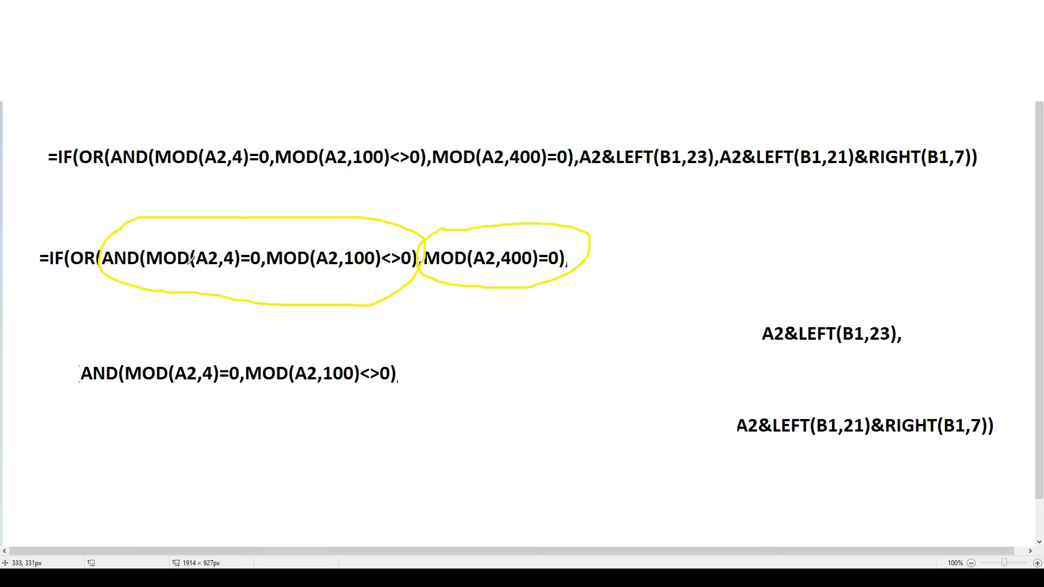
{"action": "mouse_move", "coordinate": [255, 303]}
{"action": "left_mouse_down"}
{"action": "mouse_move", "coordinate": [255, 328]}
{"action": "mouse_move", "coordinate": [306, 326]}
{"action": "mouse_move", "coordinate": [266, 349]}
{"action": "left_mouse_up"}
{"action": "mouse_move", "coordinate": [492, 302]}
{"action": "left_mouse_down"}
{"action": "mouse_move", "coordinate": [494, 330]}
{"action": "mouse_move", "coordinate": [504, 303]}
{"action": "left_mouse_up"}
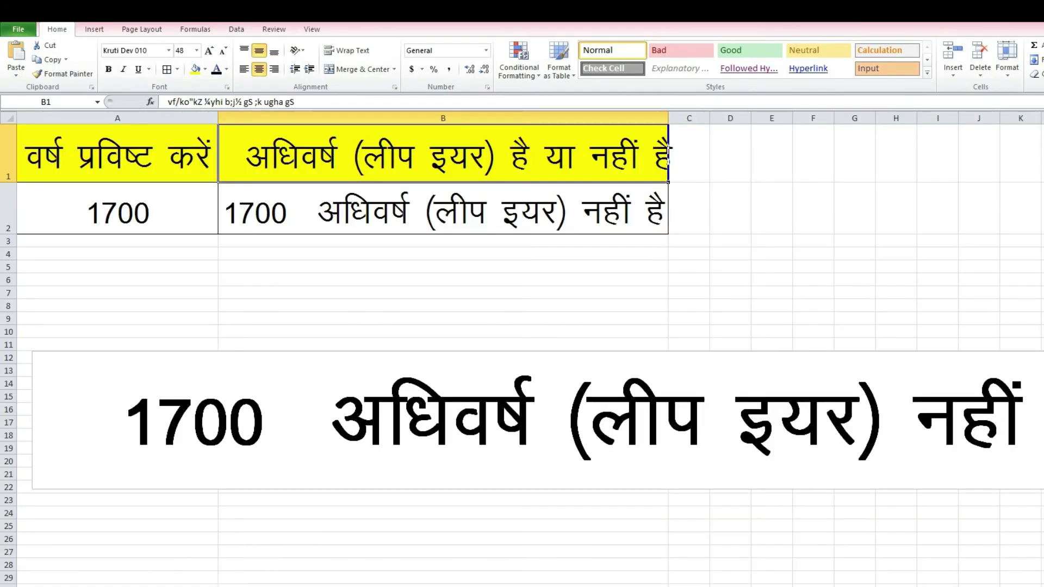
Step: Widen column B so the heading and the 1700 'not a leap year' verdict fit
{"action": "double_click", "coordinate": [407, 212]}
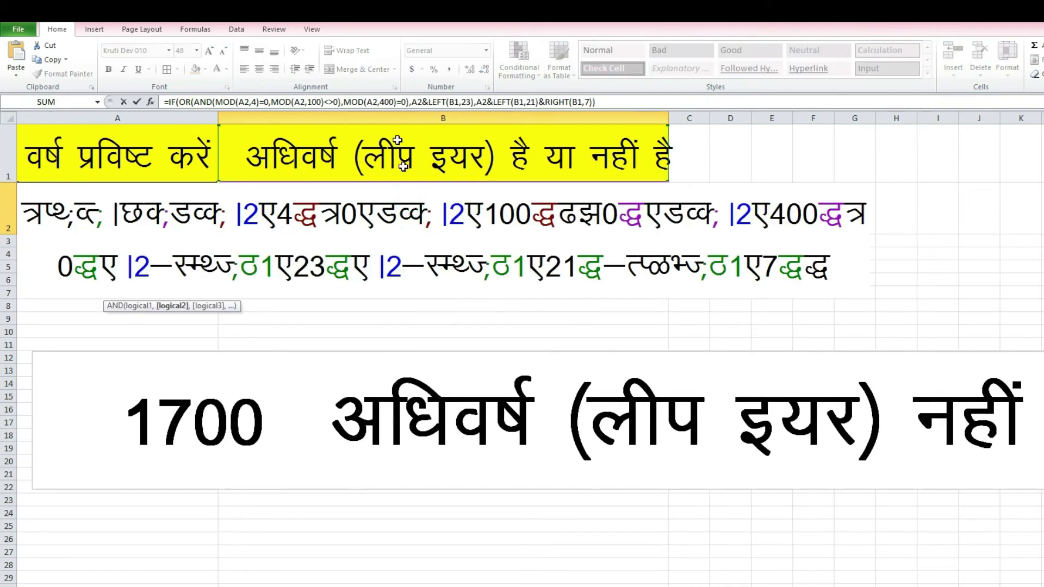
{"action": "key", "text": "Return"}
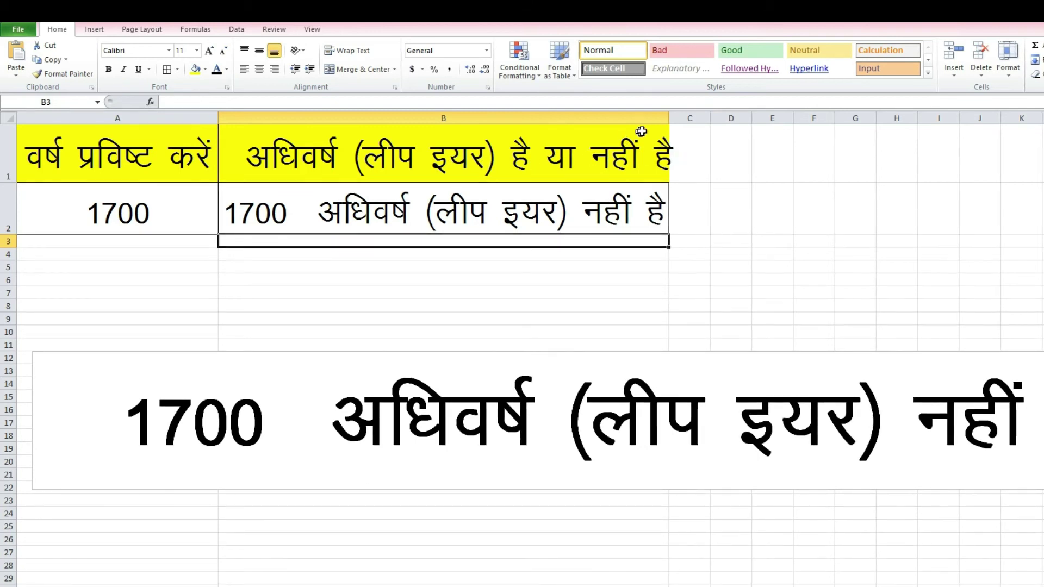
{"action": "left_click_drag", "start_coordinate": [669, 114], "coordinate": [700, 114]}
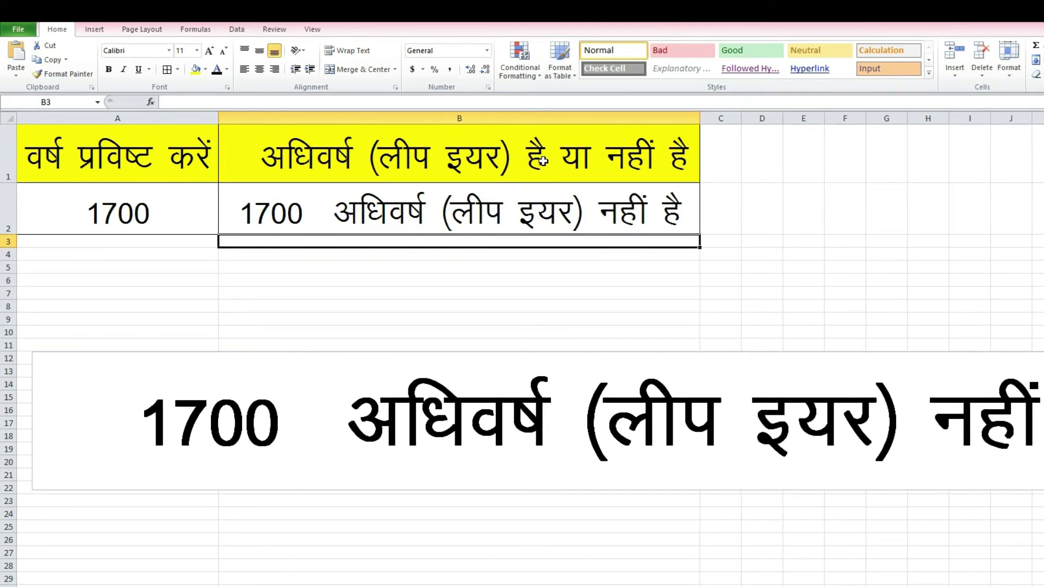
{"action": "left_click", "coordinate": [440, 224]}
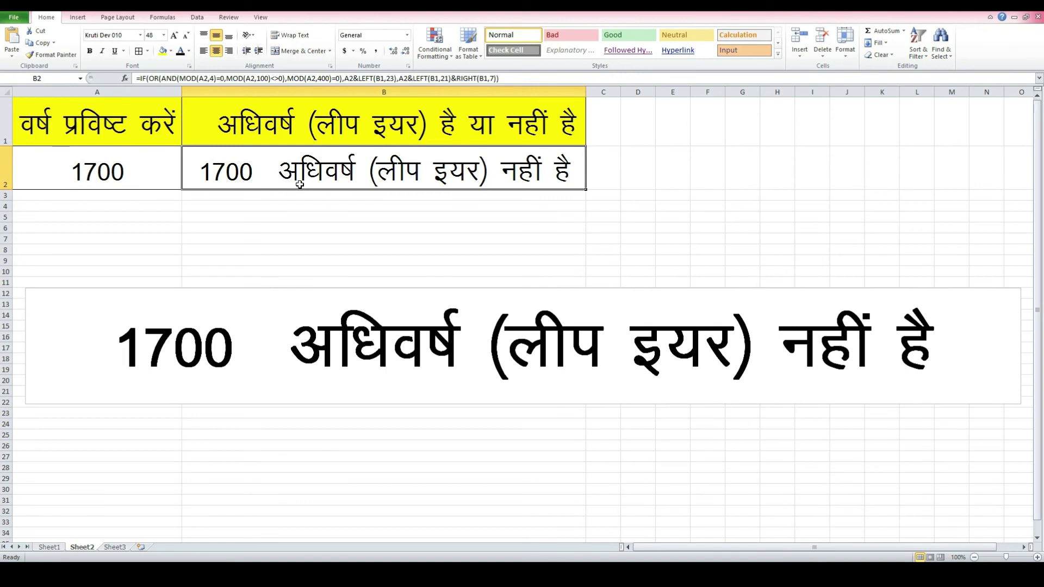
Step: Enter 2020 in A2 so B2 and the text box report a leap year
{"action": "left_click", "coordinate": [137, 180]}
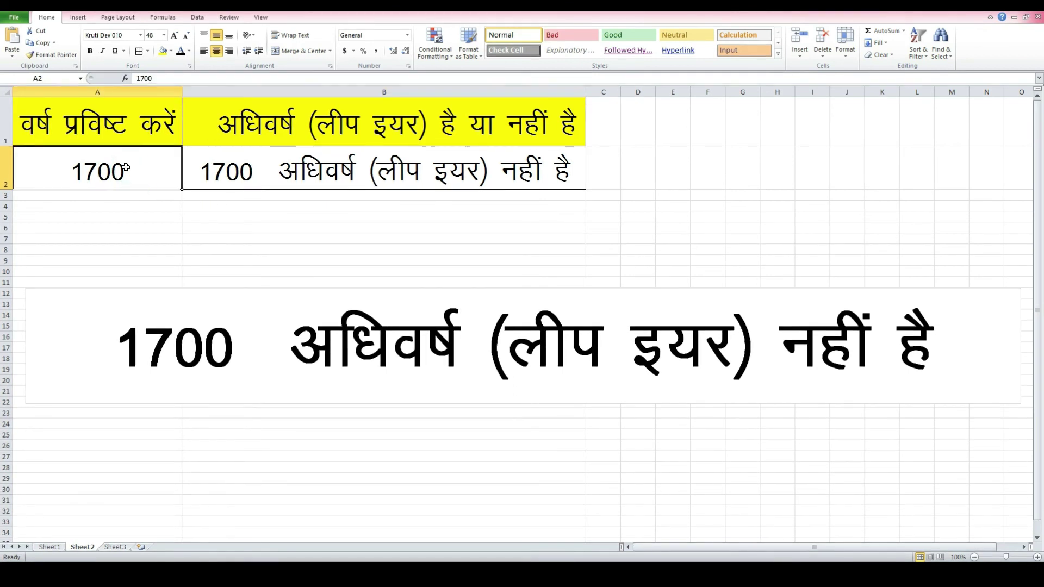
{"action": "type", "text": "2020"}
{"action": "key", "text": "Return"}
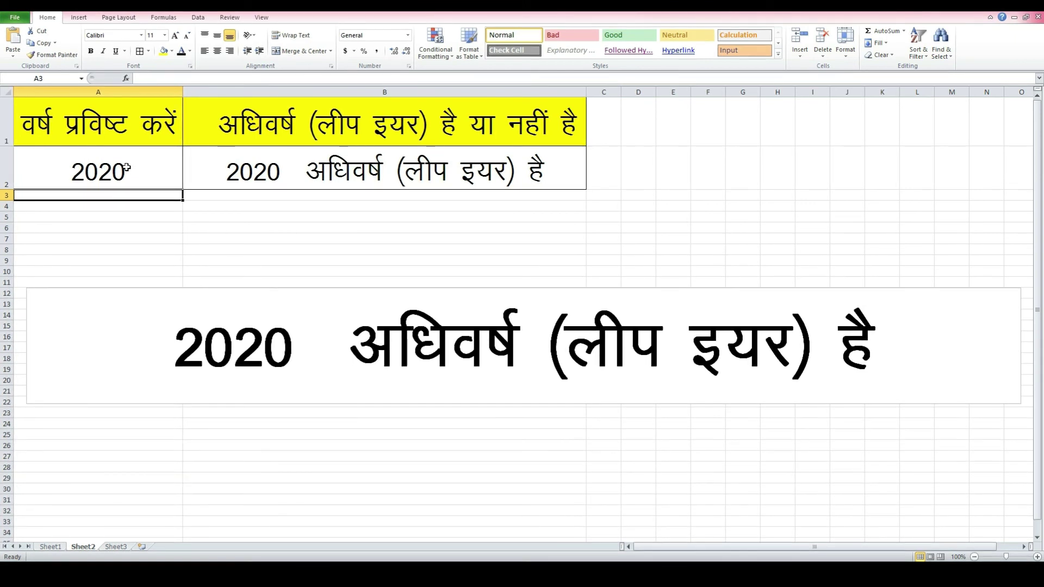
{"action": "left_click", "coordinate": [126, 167]}
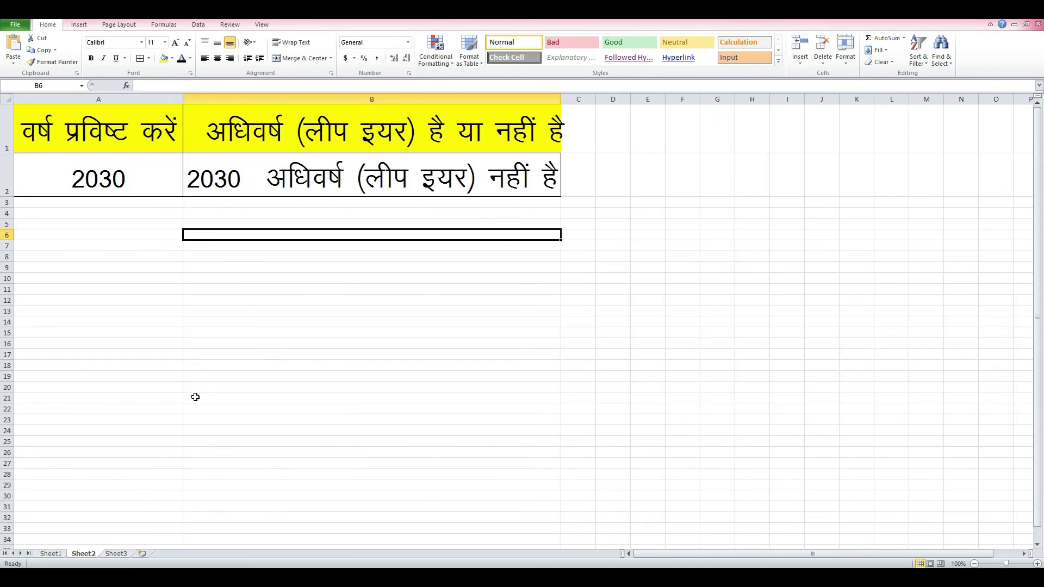
{"action": "left_click", "coordinate": [84, 25]}
Step: Draw a wide text box below the table and link it to cell B2 with =$B$2
{"action": "left_click", "coordinate": [514, 61]}
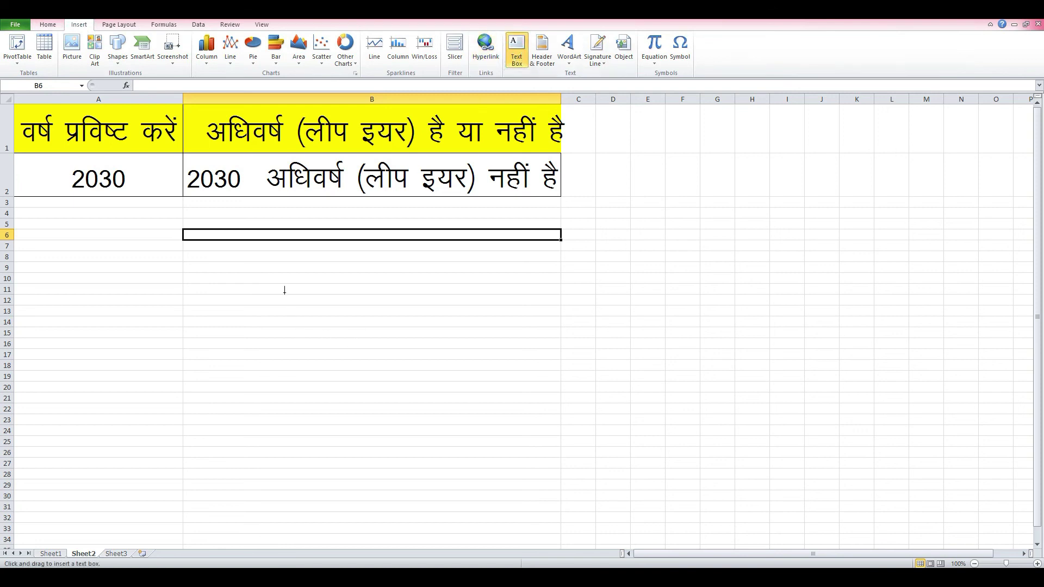
{"action": "left_click_drag", "start_coordinate": [87, 283], "coordinate": [979, 439]}
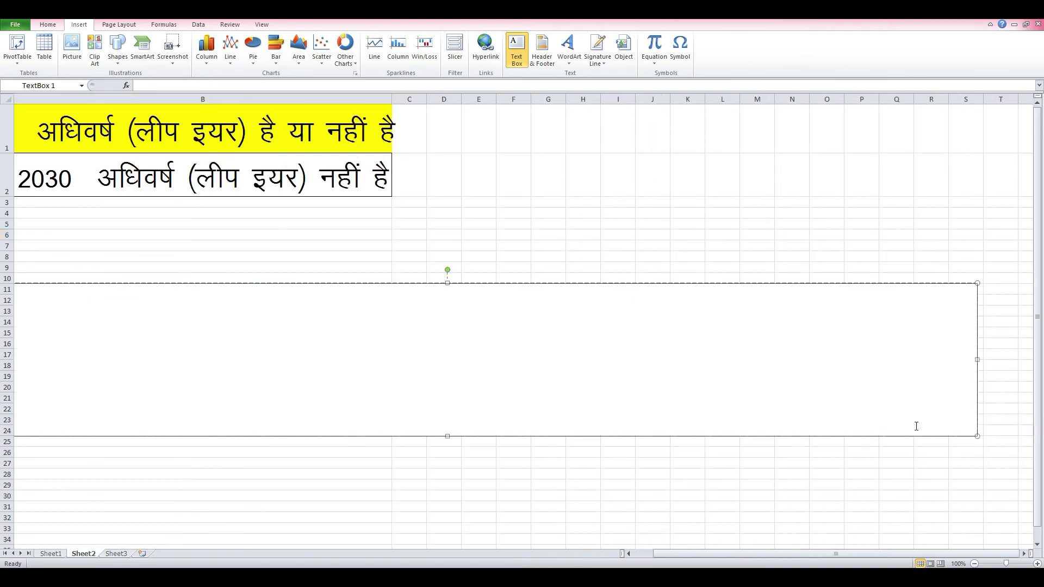
{"action": "left_click_drag", "start_coordinate": [770, 554], "coordinate": [723, 558]}
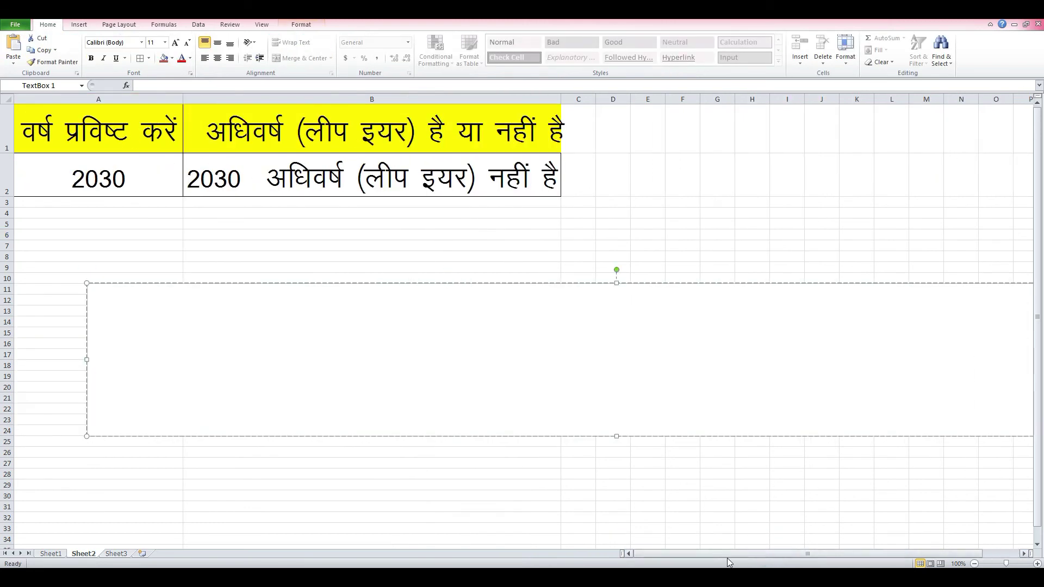
{"action": "left_click", "coordinate": [141, 330]}
{"action": "left_click", "coordinate": [137, 89]}
{"action": "type", "text": "="}
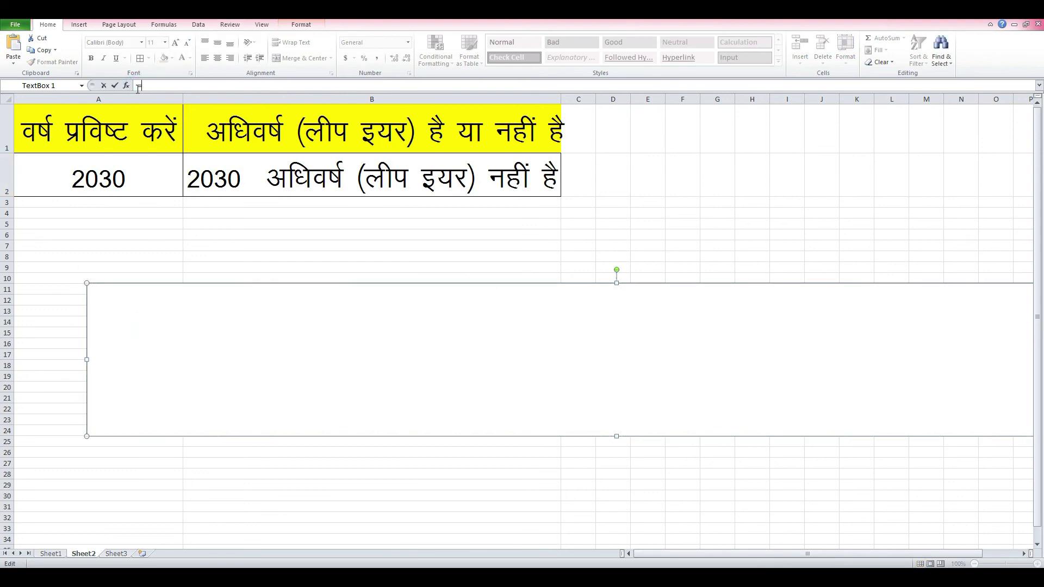
{"action": "left_click", "coordinate": [213, 175]}
{"action": "key", "text": "Return"}
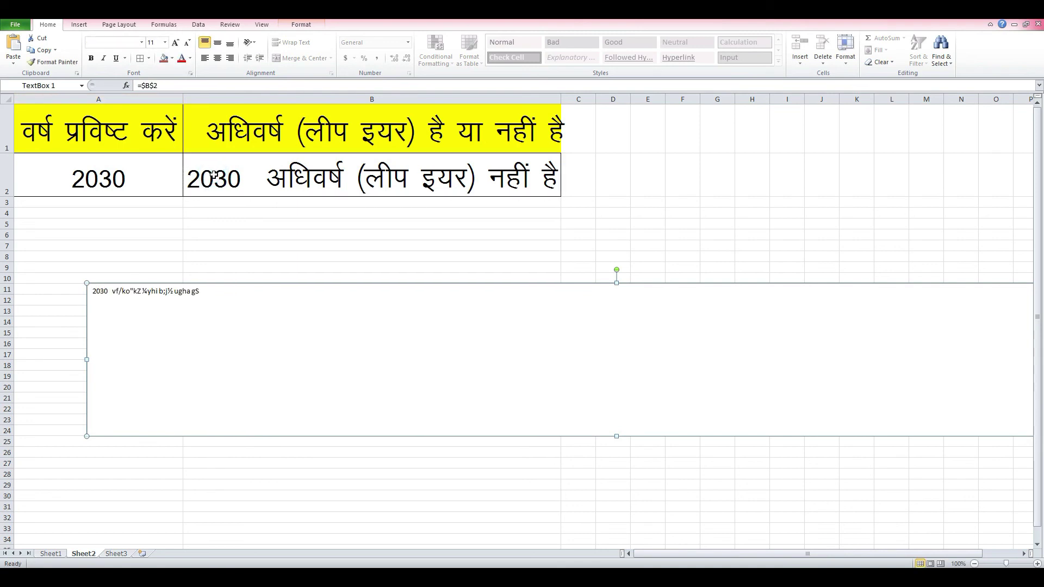
Step: Format the box text as Kruti Dev 010, size 105, centred horizontally and vertically
{"action": "left_click", "coordinate": [215, 288]}
{"action": "left_click", "coordinate": [106, 42]}
{"action": "key", "text": "Escape"}
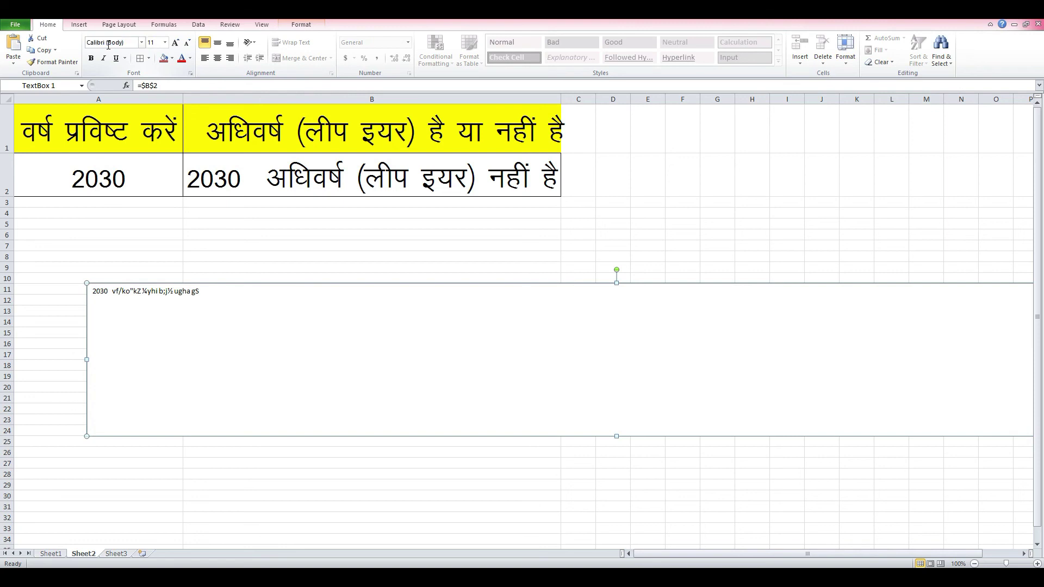
{"action": "left_click", "coordinate": [198, 335]}
{"action": "left_click", "coordinate": [205, 293]}
{"action": "left_click", "coordinate": [164, 43]}
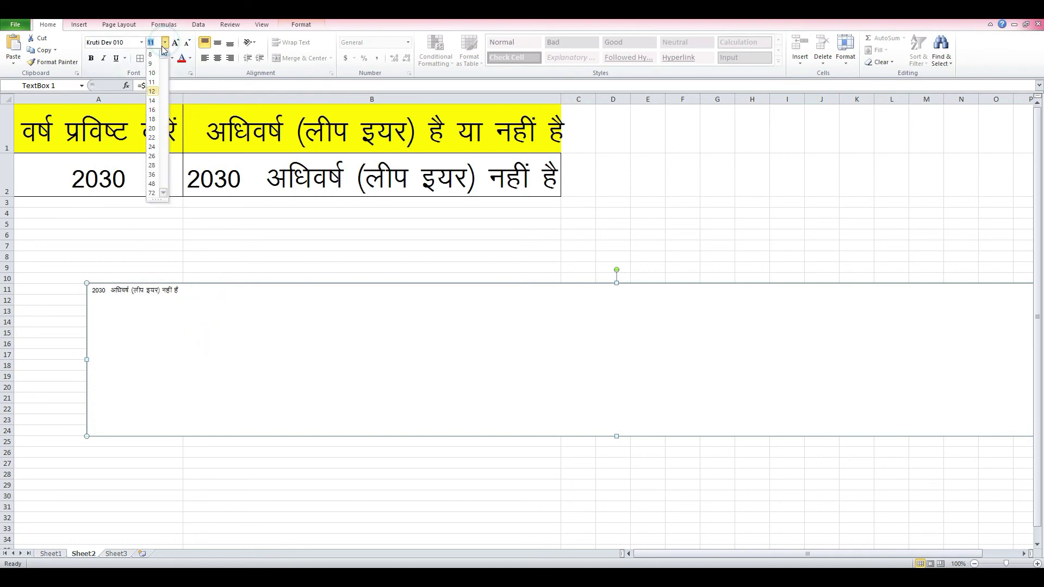
{"action": "type", "text": "105"}
{"action": "key", "text": "Return"}
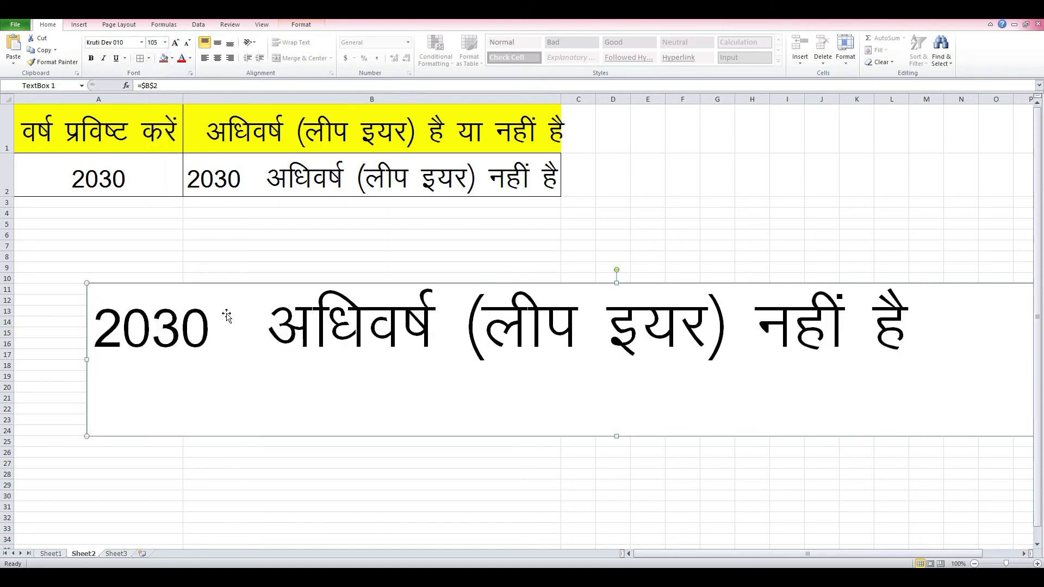
{"action": "left_click", "coordinate": [215, 59]}
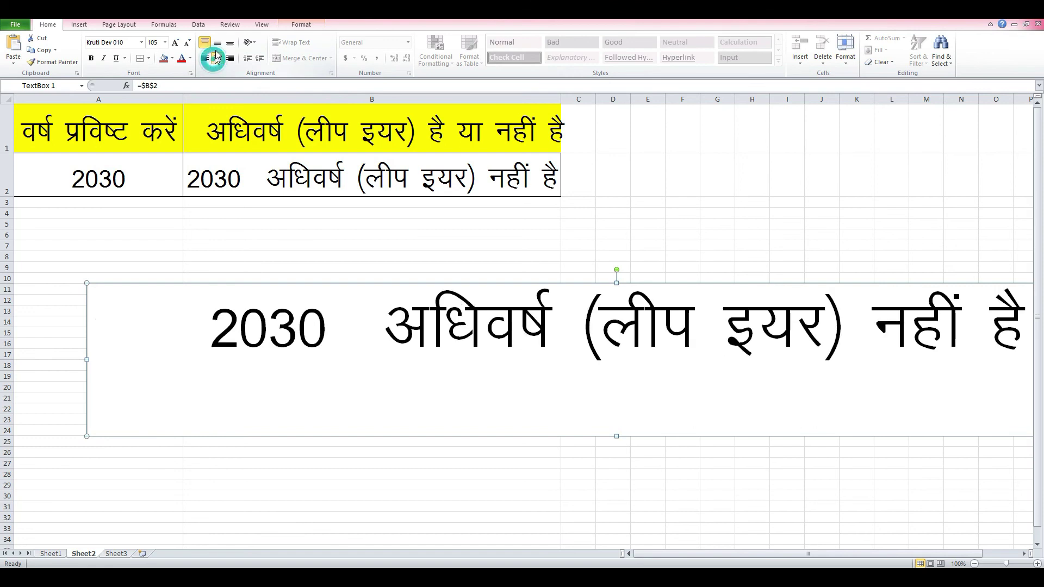
{"action": "left_click", "coordinate": [218, 43]}
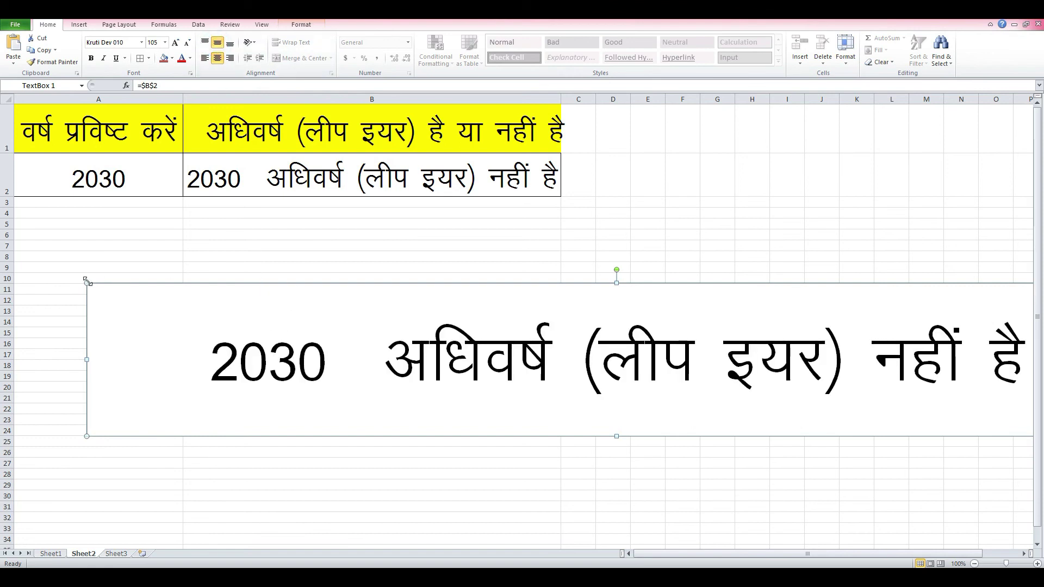
Step: Shrink and shift the text box left so the verdict fits, and make its text bold
{"action": "left_click_drag", "start_coordinate": [87, 284], "coordinate": [177, 320]}
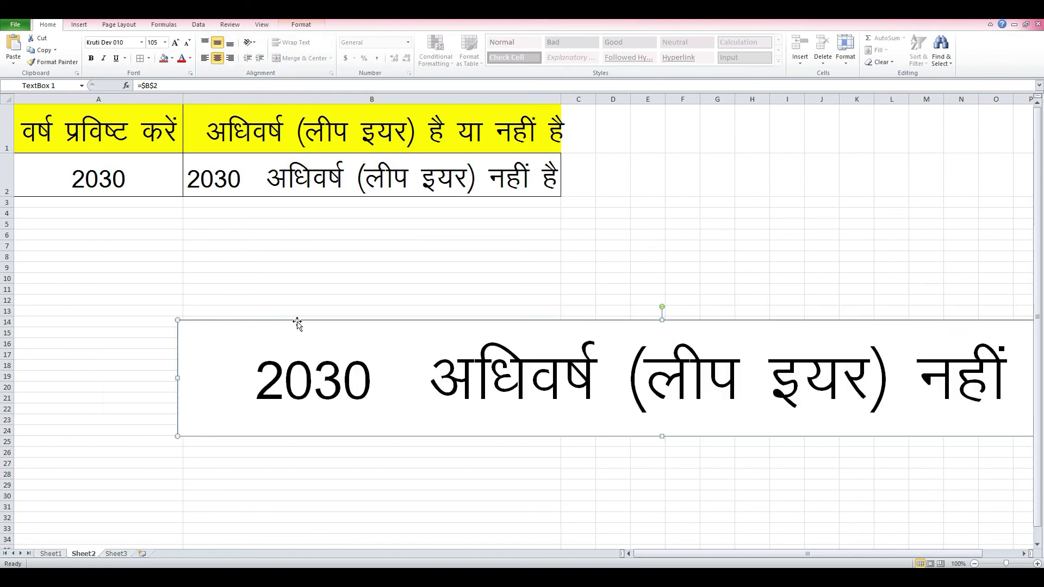
{"action": "left_click_drag", "start_coordinate": [297, 323], "coordinate": [146, 297]}
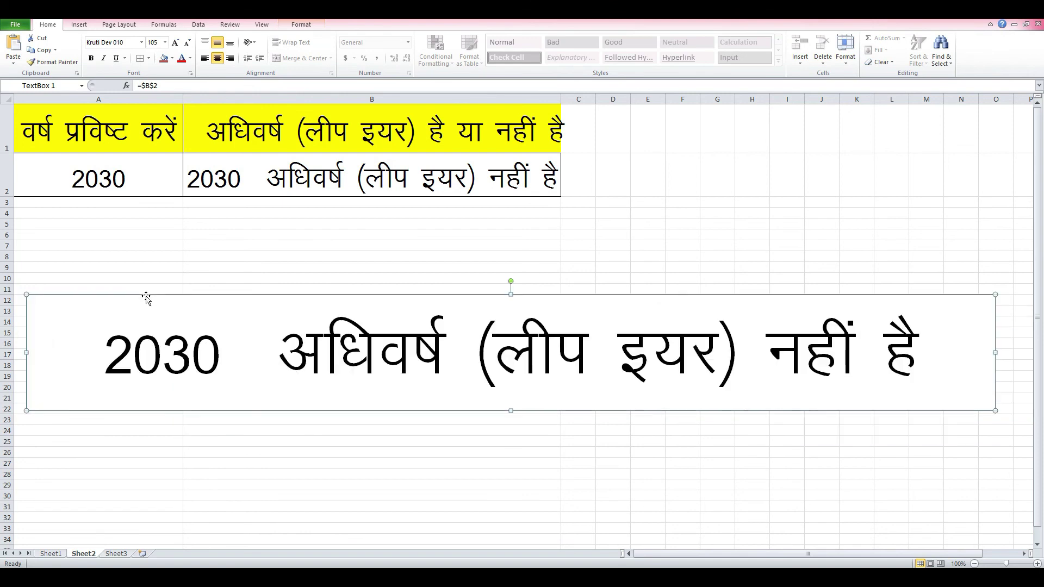
{"action": "left_click", "coordinate": [91, 59]}
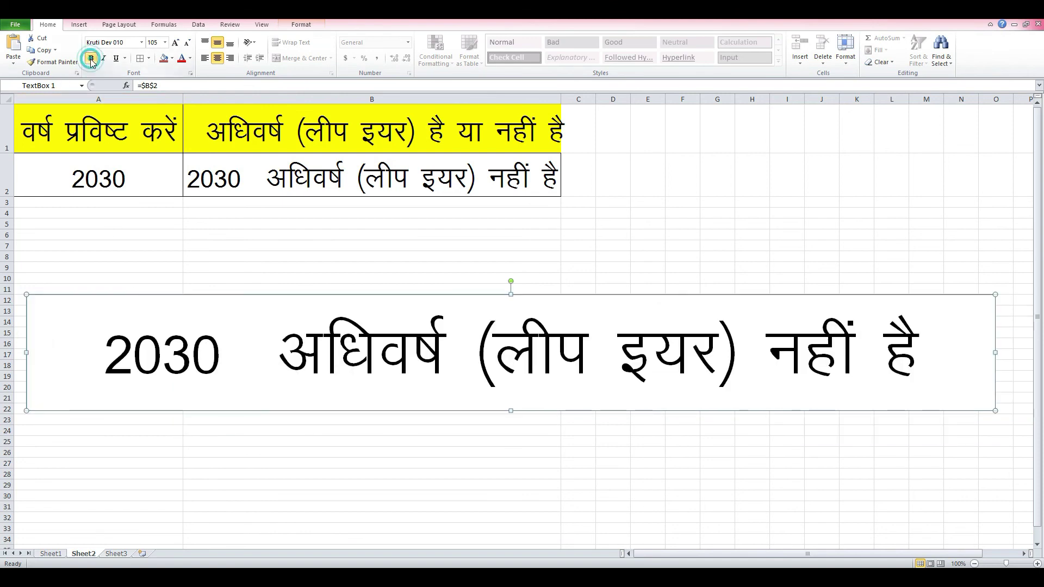
{"action": "left_click", "coordinate": [88, 175]}
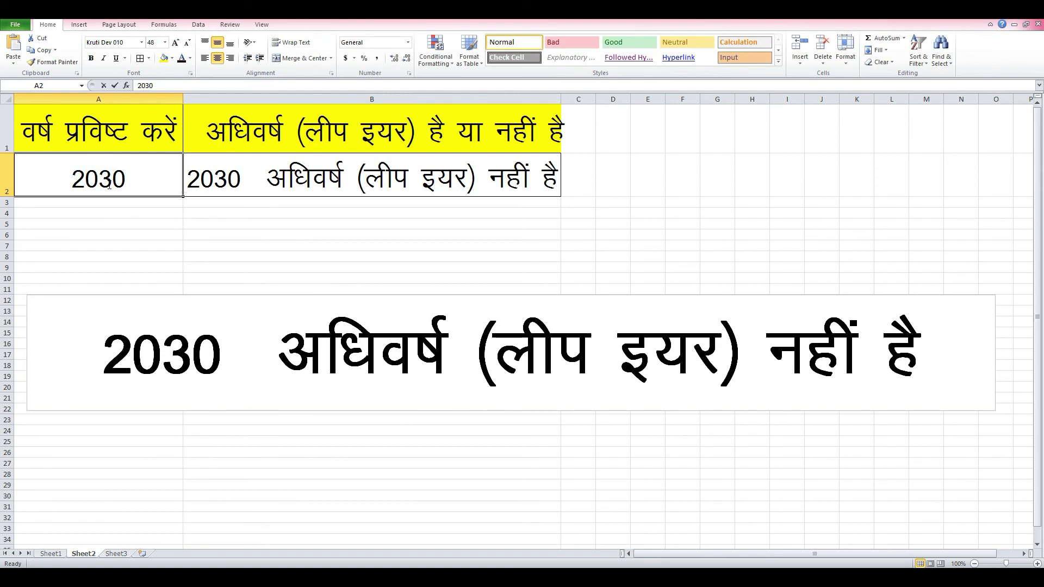
Step: Try the years 1918 and 2050 in A2 to check the verdict
{"action": "type", "text": "1918"}
{"action": "key", "text": "Return"}
{"action": "type", "text": "3"}
{"action": "key", "text": "Return"}
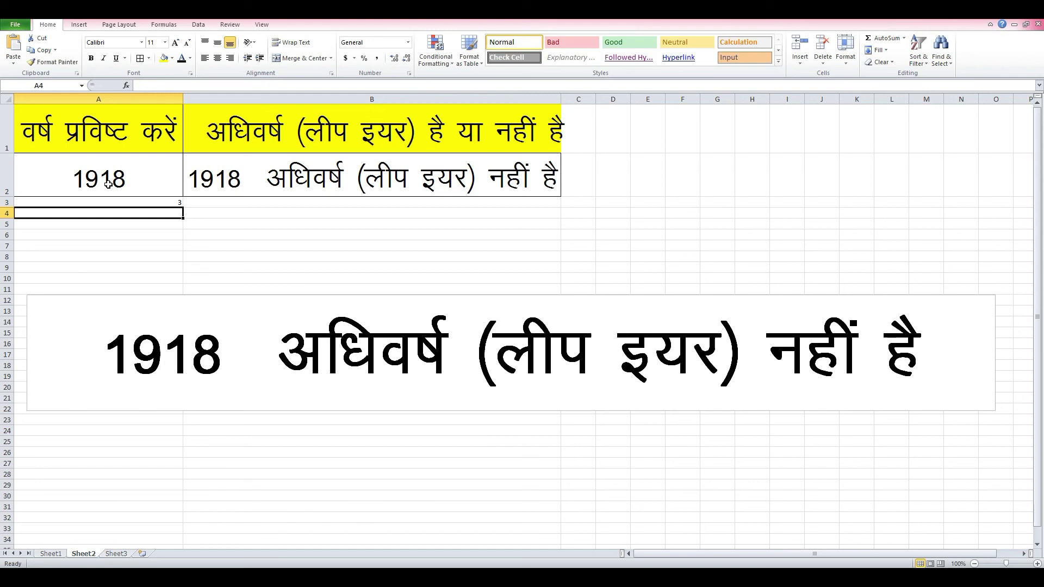
{"action": "left_click", "coordinate": [73, 169]}
{"action": "type", "text": "2"}
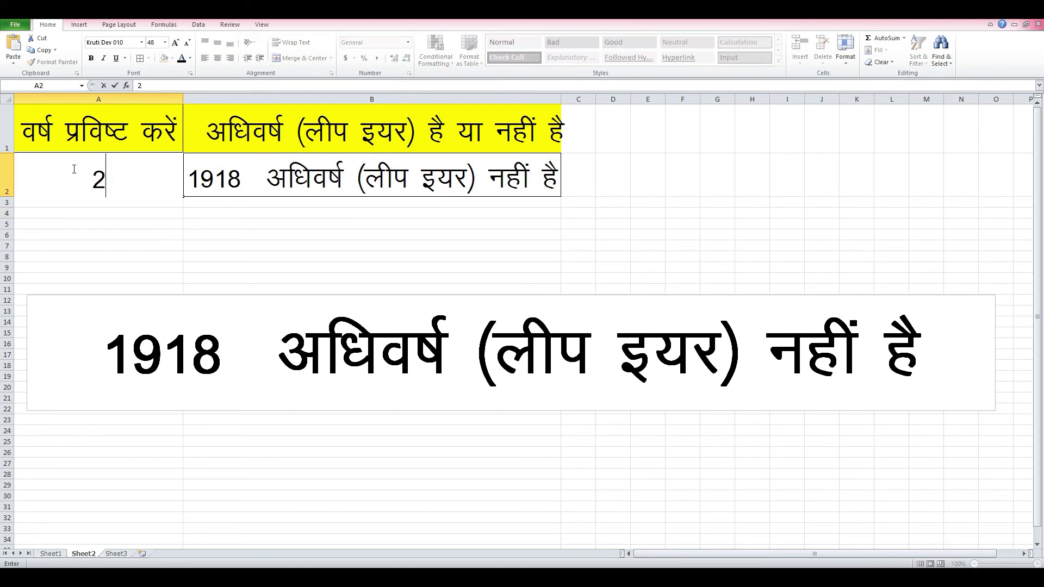
{"action": "type", "text": "05"}
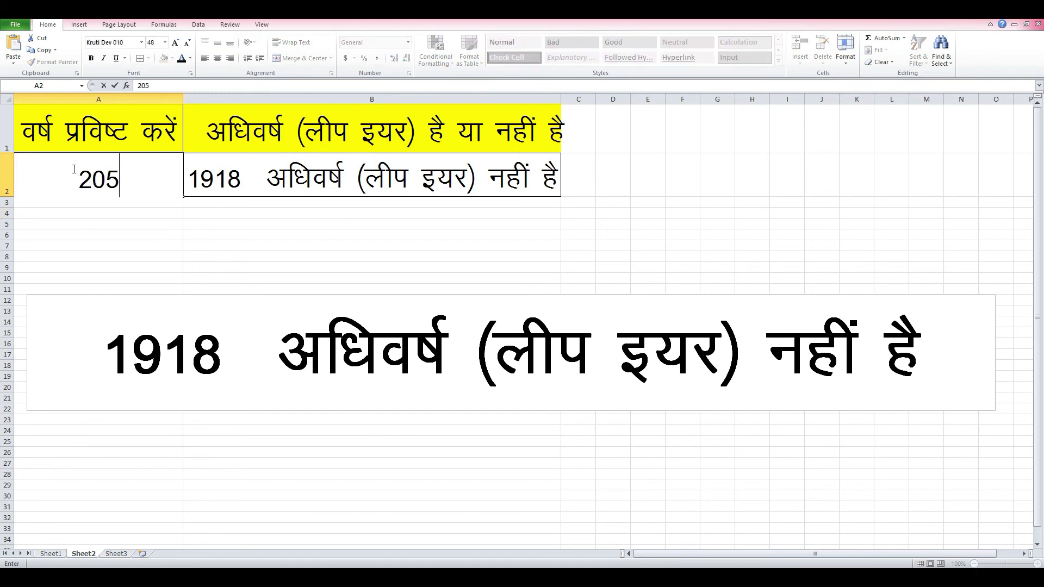
{"action": "type", "text": "0"}
{"action": "key", "text": "Return"}
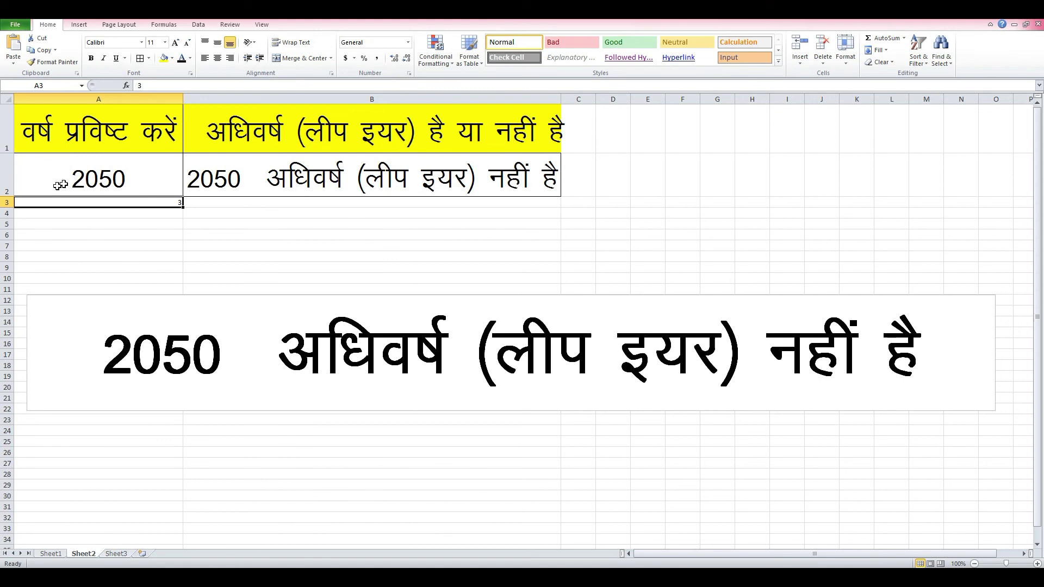
Step: Enter 2036 in A2, then inspect the linked text box and B2's IF formula
{"action": "left_click", "coordinate": [97, 176]}
{"action": "type", "text": "2036"}
{"action": "key", "text": "Return"}
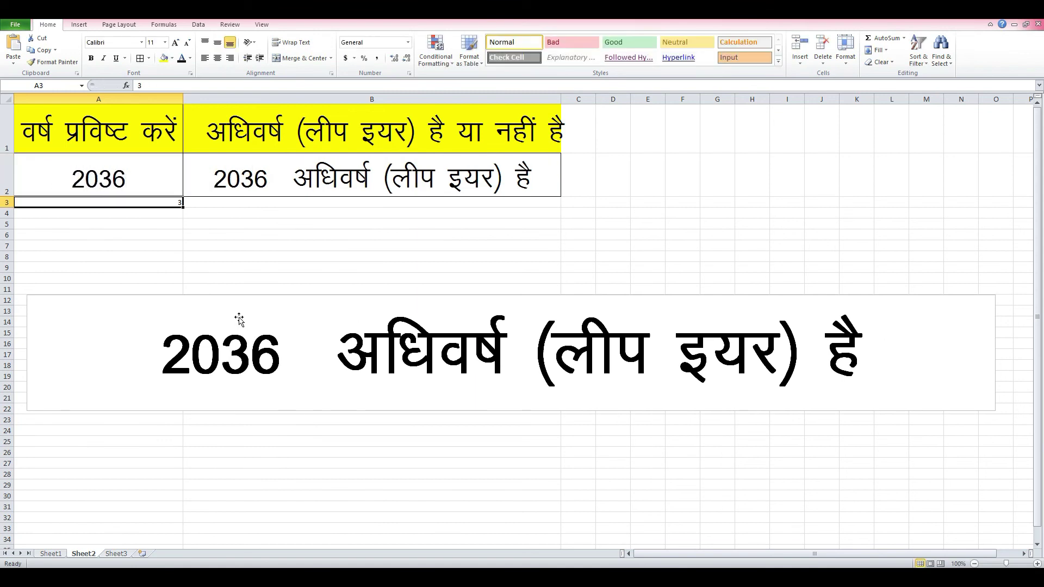
{"action": "left_click", "coordinate": [247, 367]}
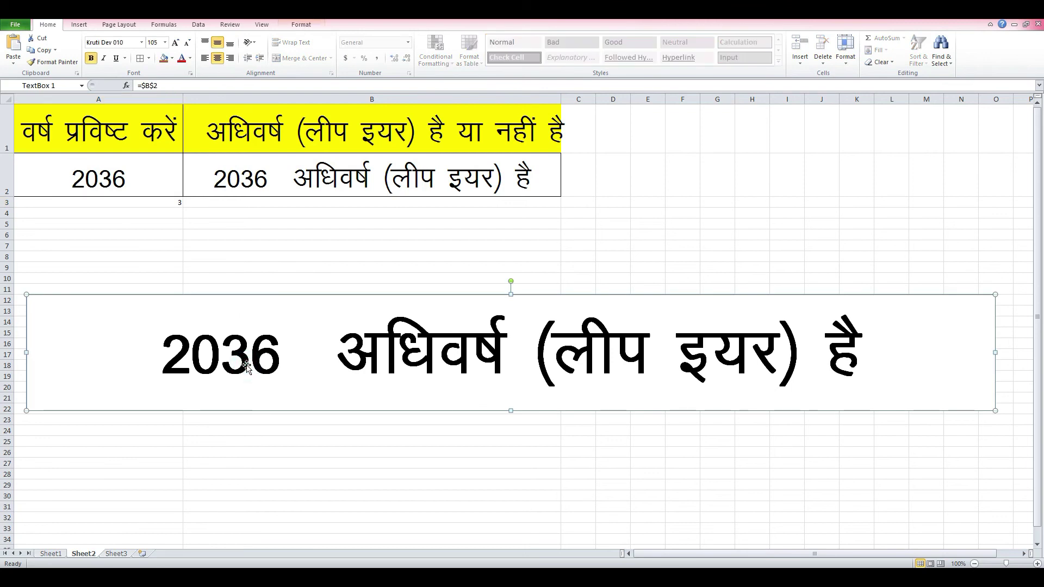
{"action": "left_click", "coordinate": [313, 184]}
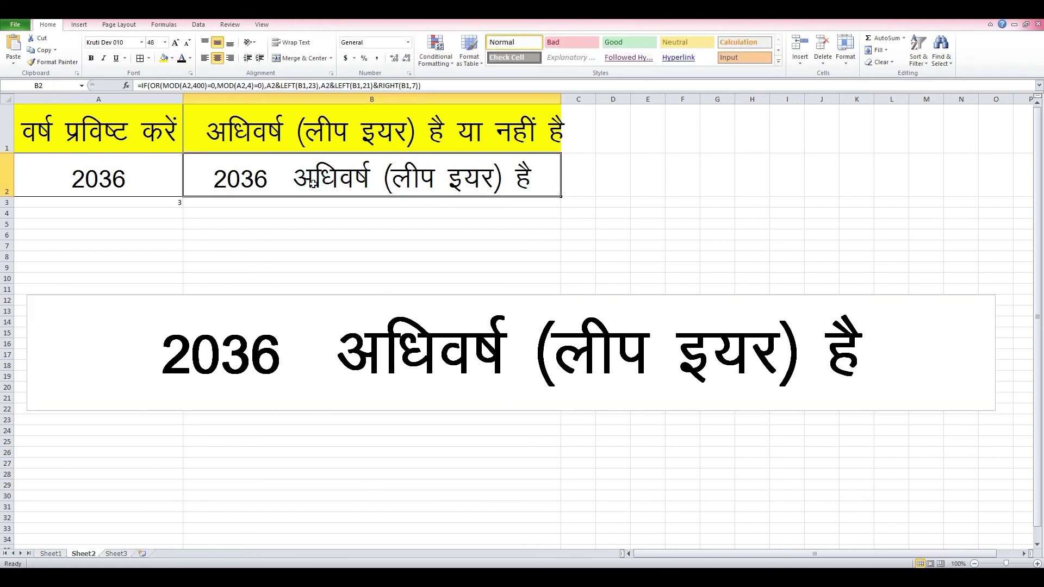